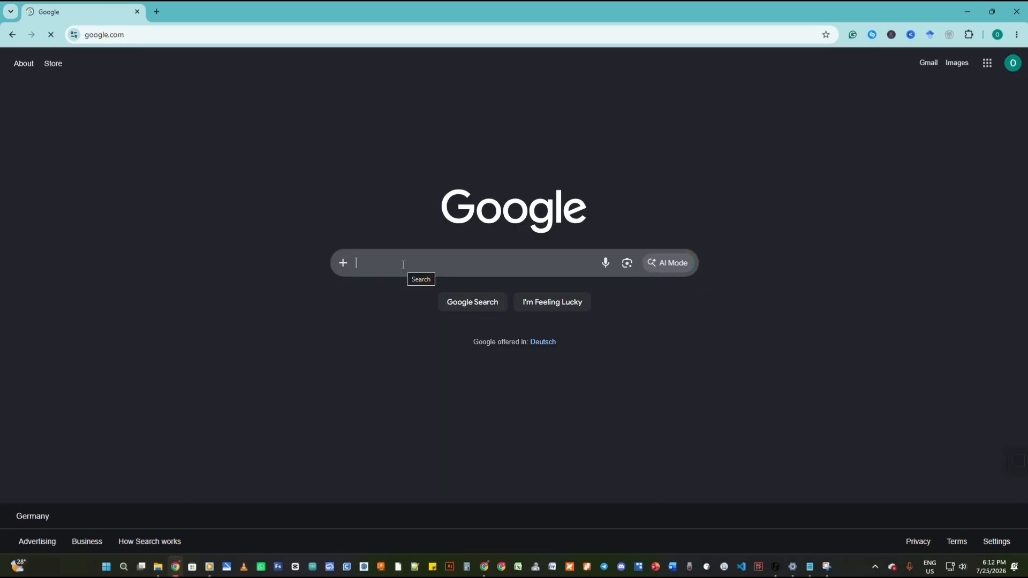
Step: Search Google for "handbrake software"
left_click(404, 265)
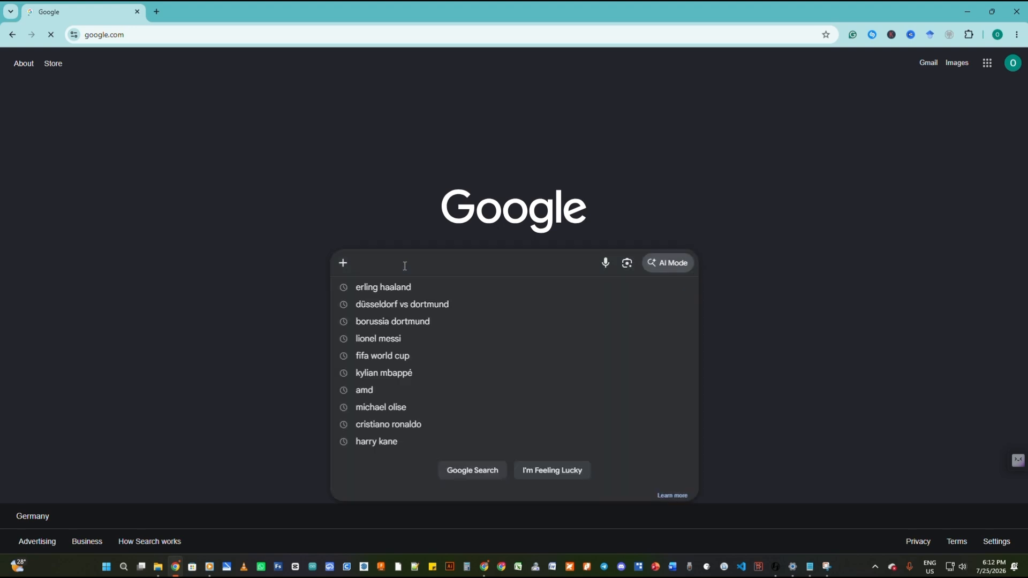
type("handb")
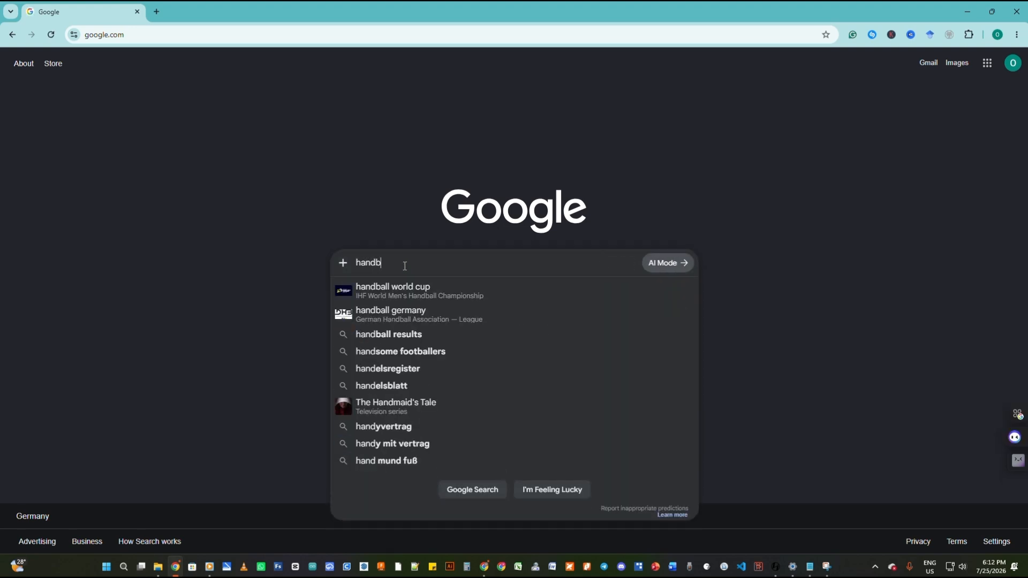
type("rake")
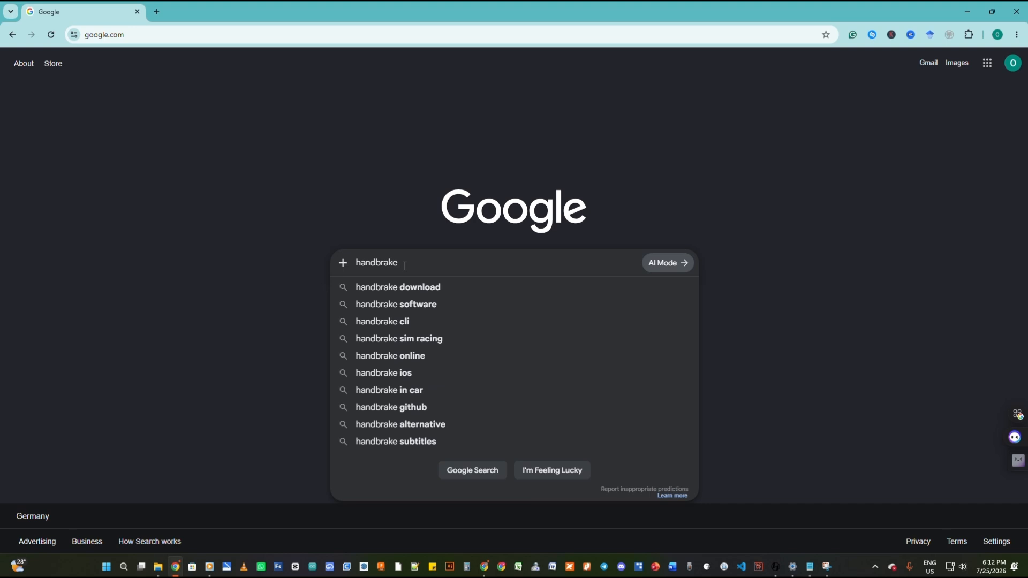
type(" software")
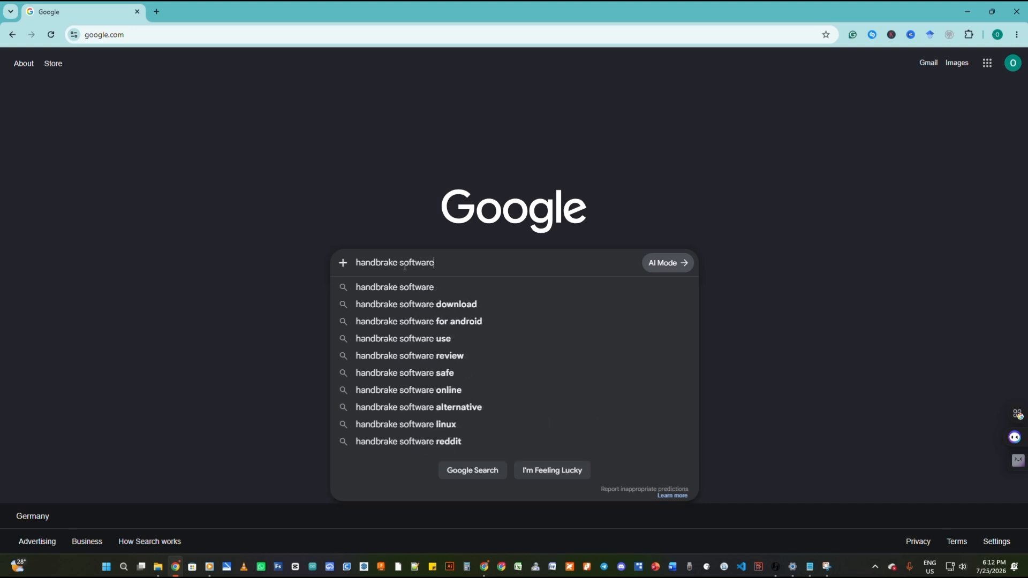
key("Return")
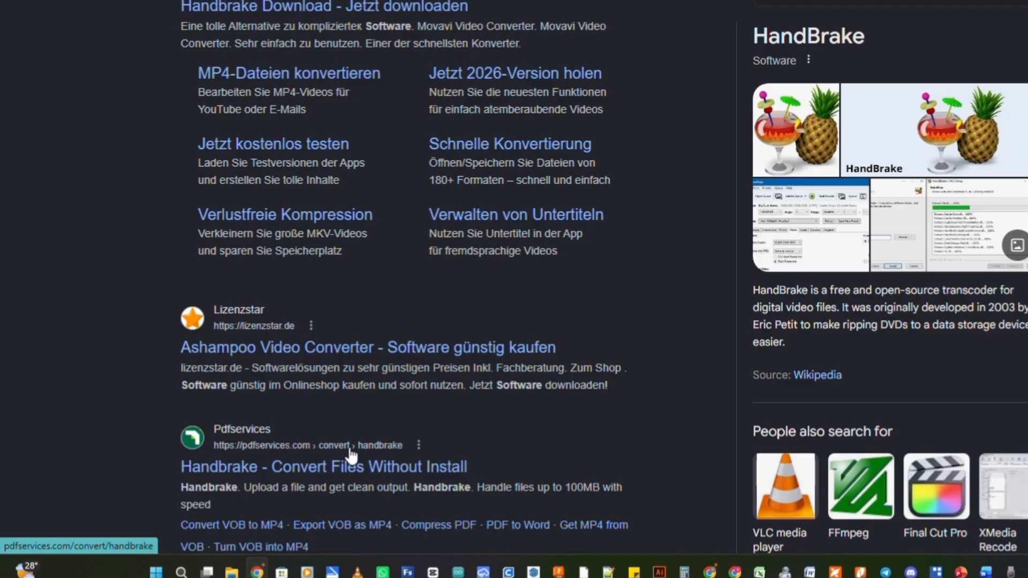
Step: Find the official handbrake.fr result, HandBrake: Open Source Video Transcoder, among the search results and open the site
scroll(238, 488, "down", 2)
scroll(350, 454, "down", 10)
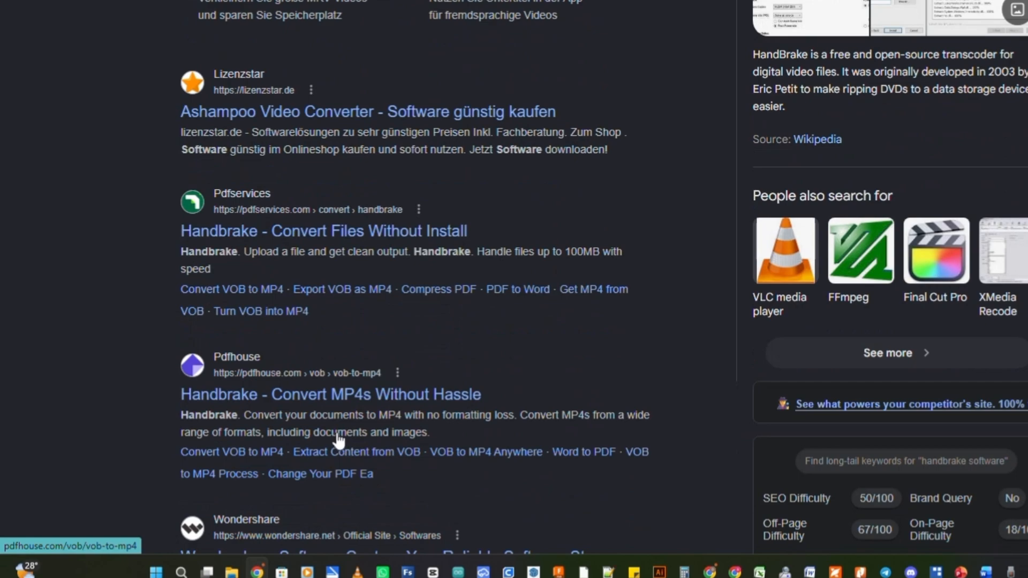
scroll(325, 416, "up", 10)
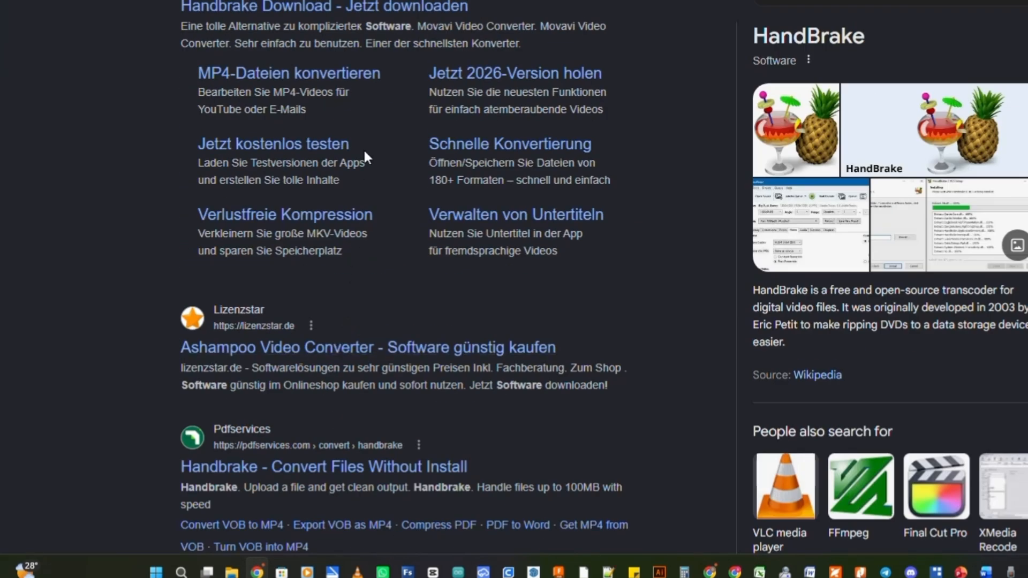
scroll(364, 155, "down", 10)
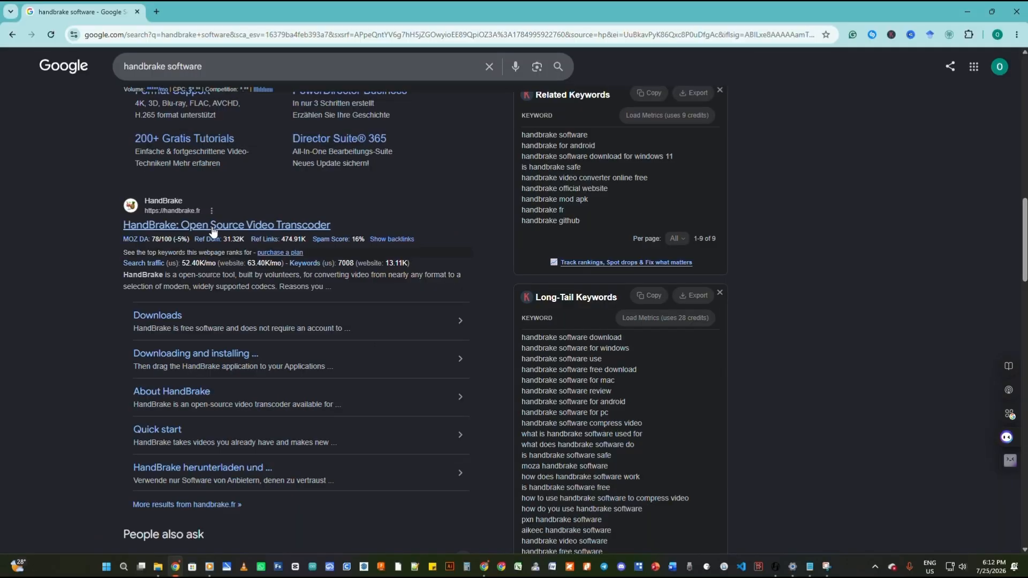
left_click(313, 80)
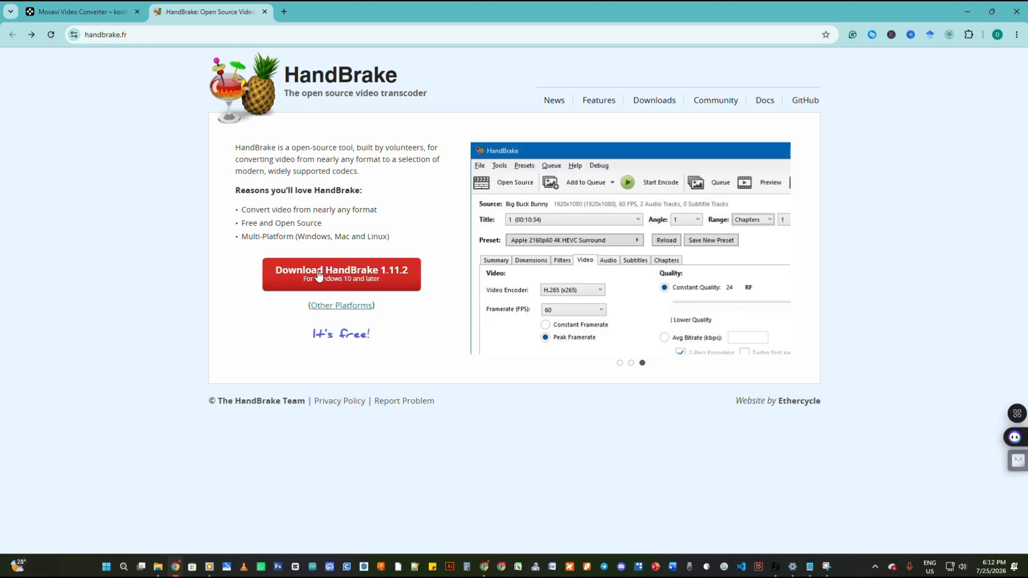
Step: Download the HandBrake 1.11.2 exe installer for Windows on Intel or AMD x64 CPUs and run it
left_click(362, 310)
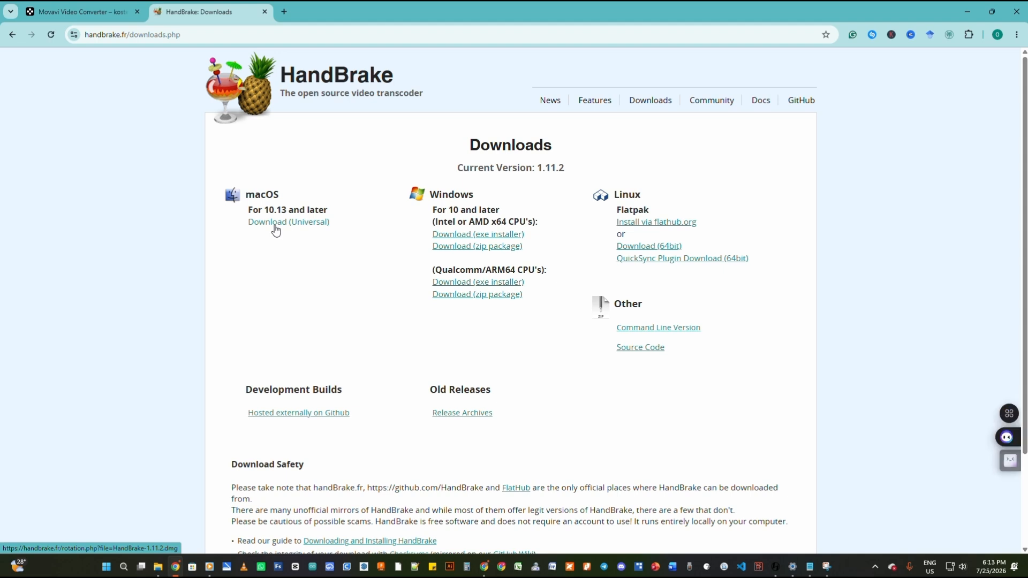
left_click(486, 240)
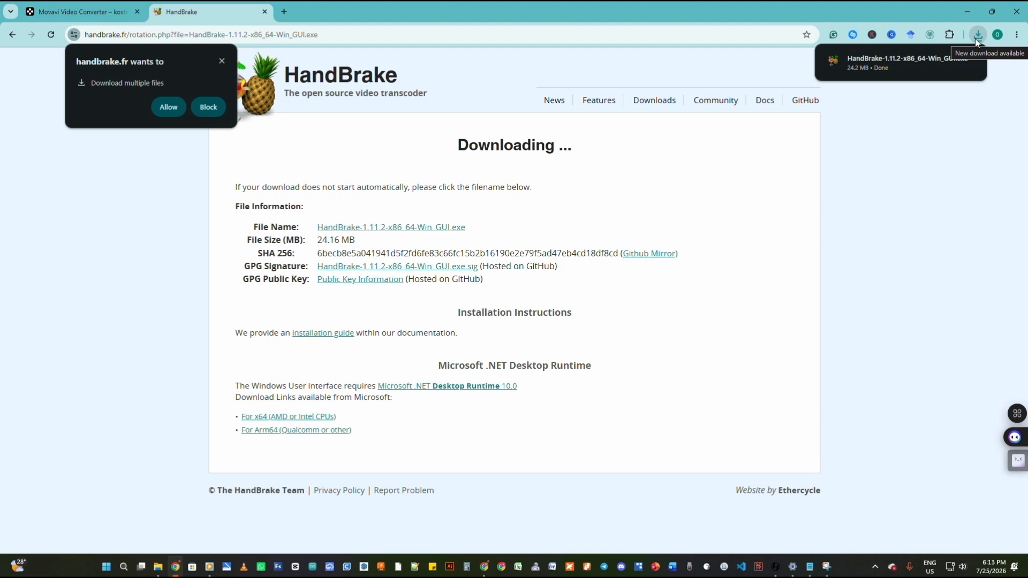
left_click(894, 63)
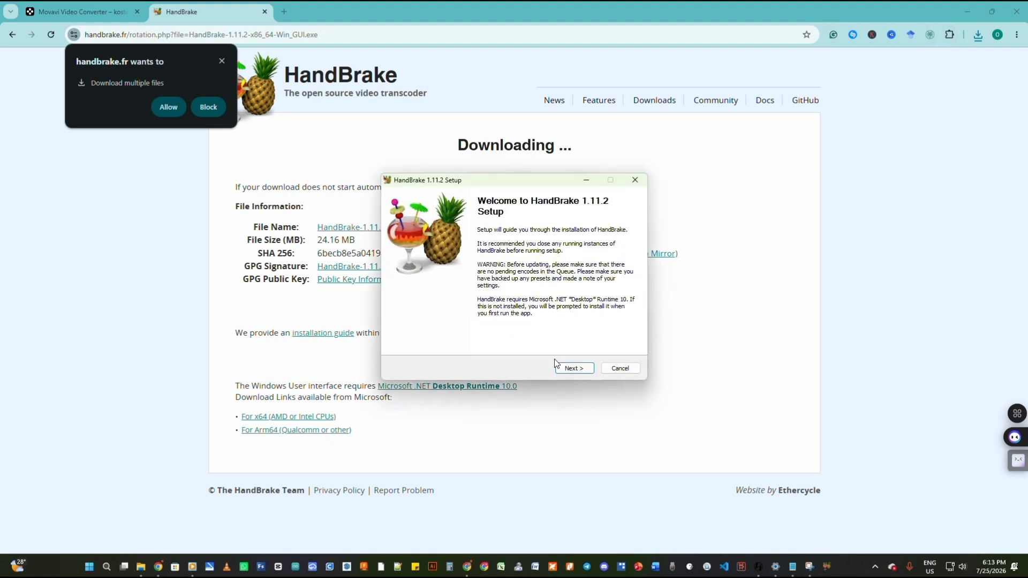
Step: Install HandBrake 1.11.2 into C:\Program Files\HandBrake with a desktop shortcut for all users
left_click(573, 370)
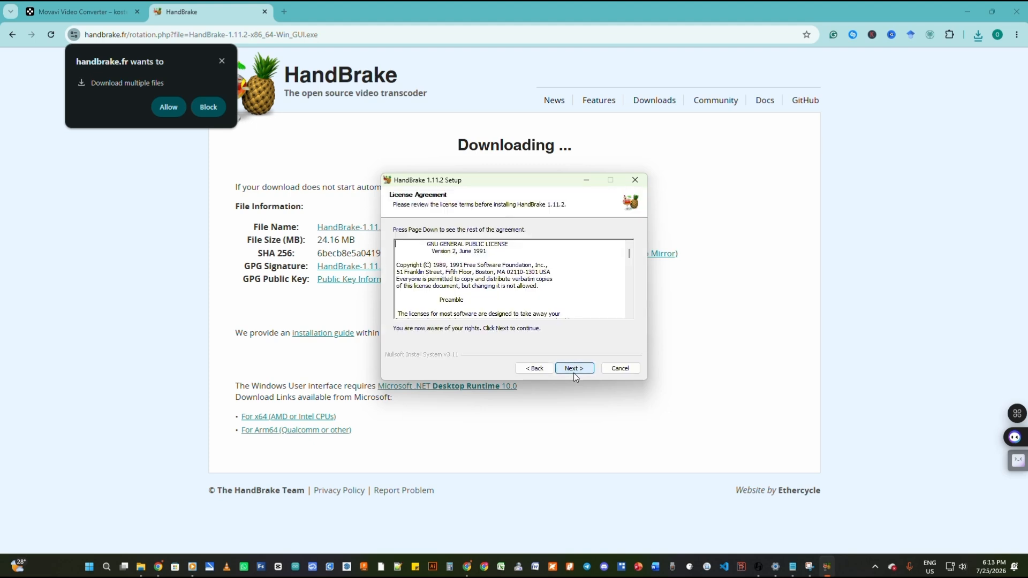
left_click(573, 371)
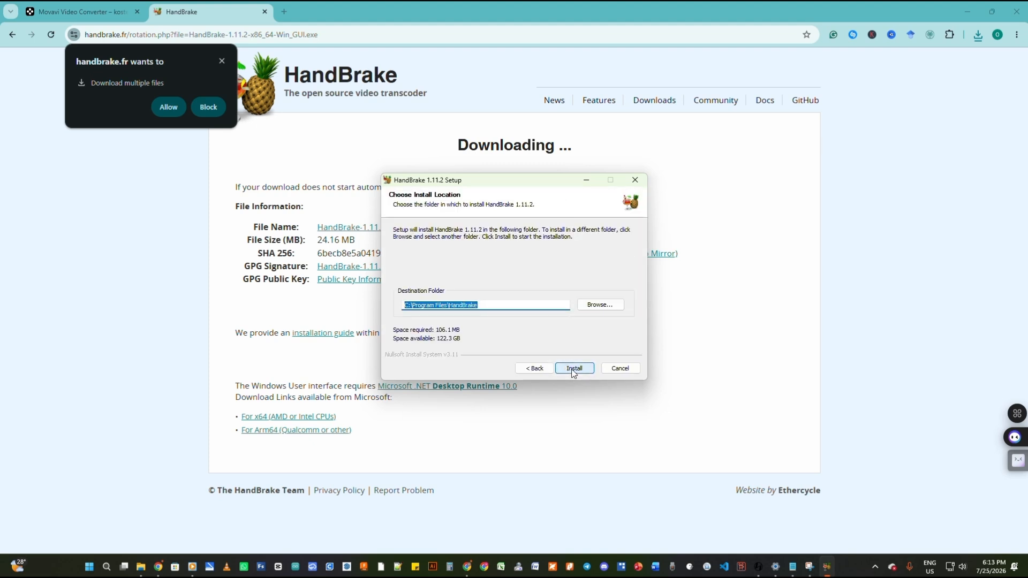
left_click(571, 370)
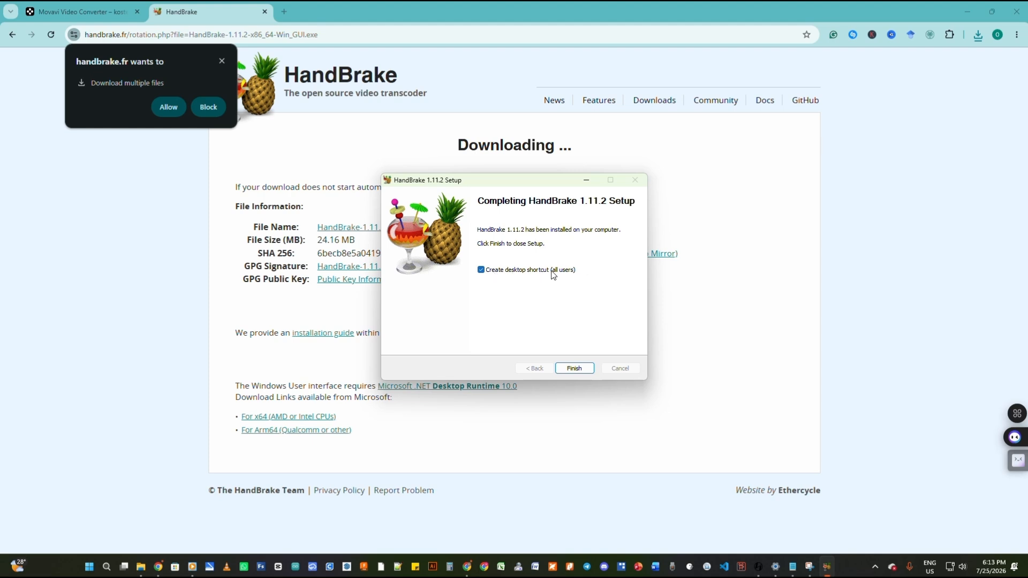
left_click(574, 369)
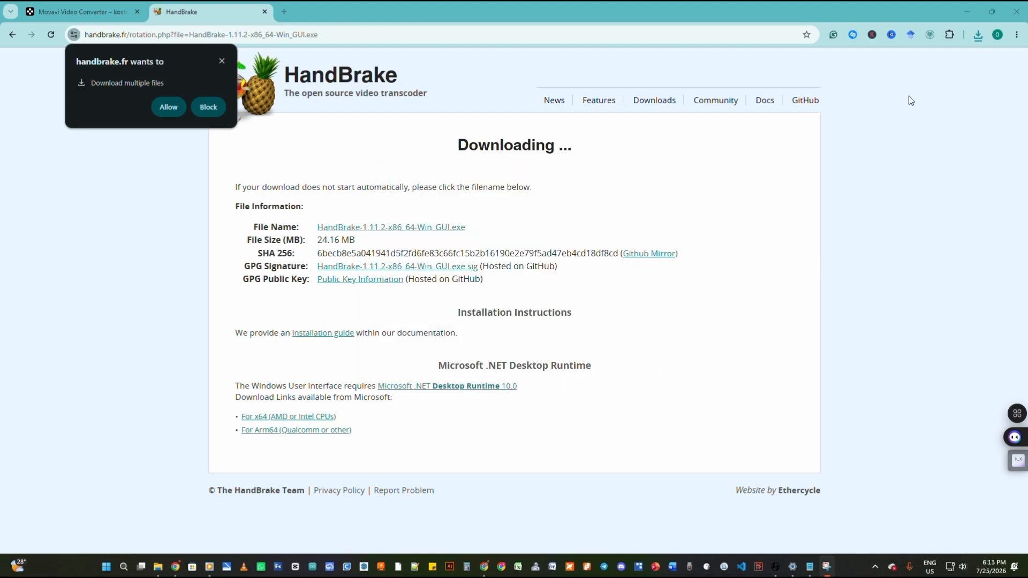
Step: Launch HandBrake from the desktop and download the .NET 10.0 Desktop Runtime (v10.0.10) Windows x64 installer it requires
key("super+d")
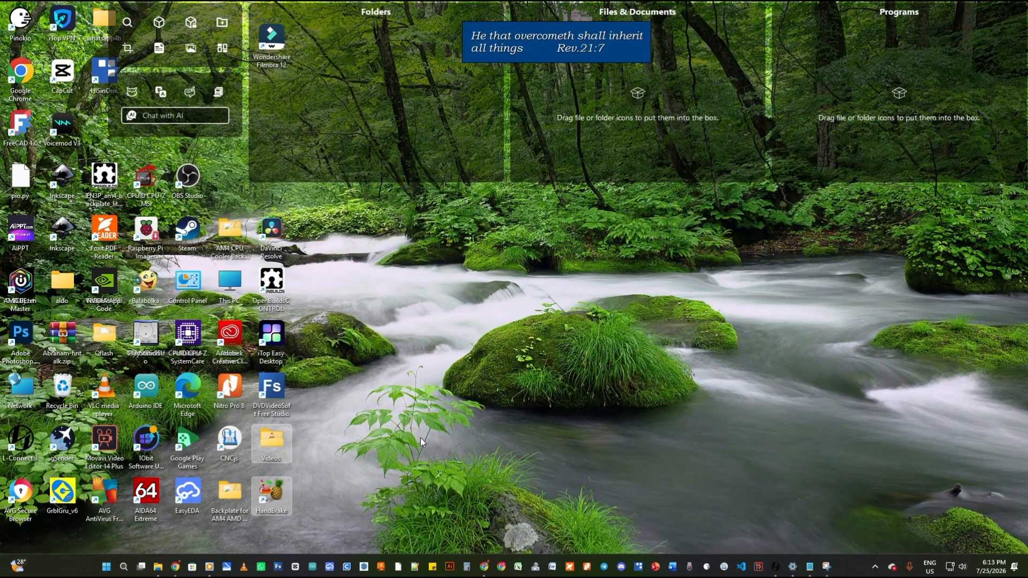
double_click(283, 494)
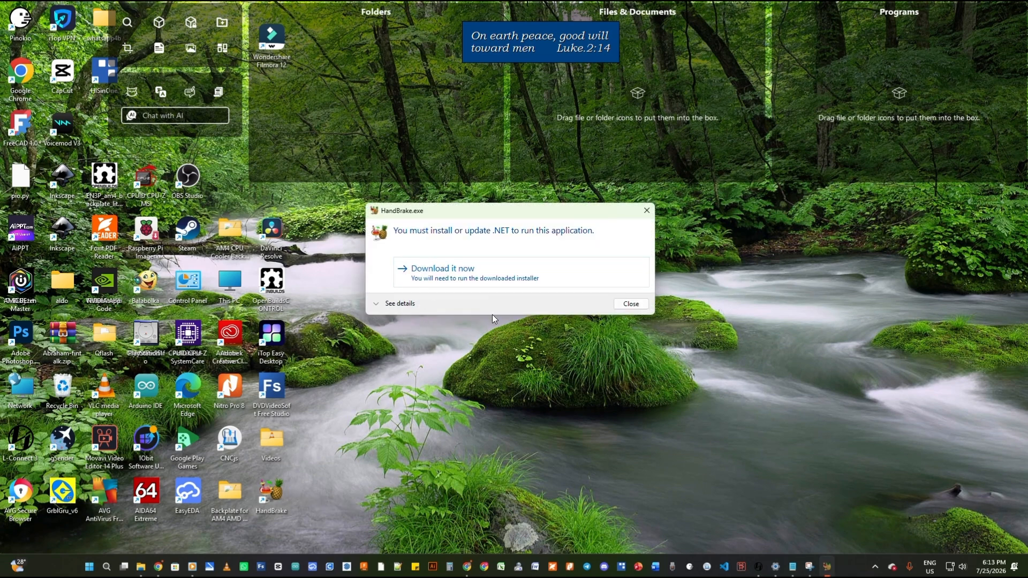
left_click(479, 278)
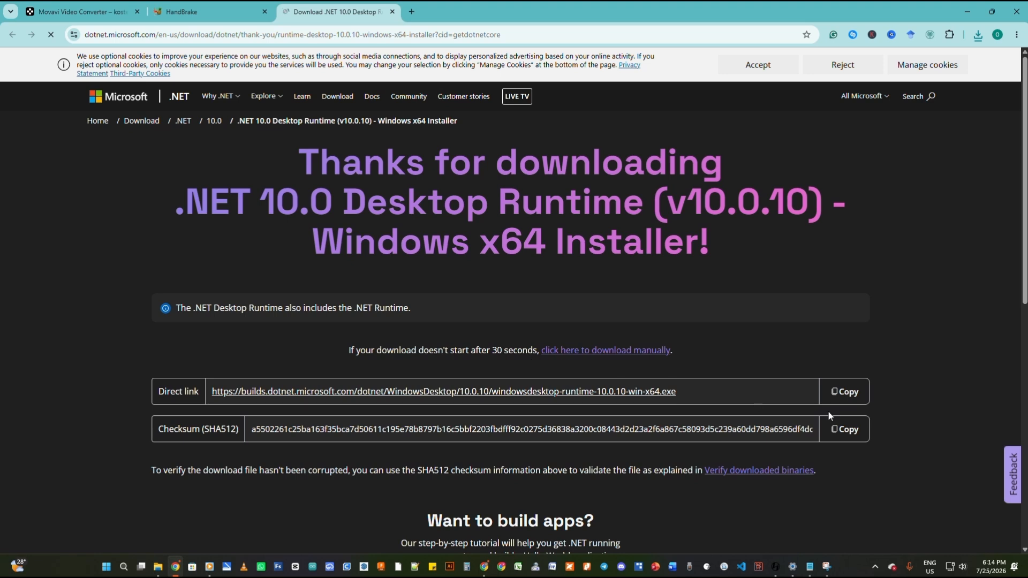
left_click(658, 393)
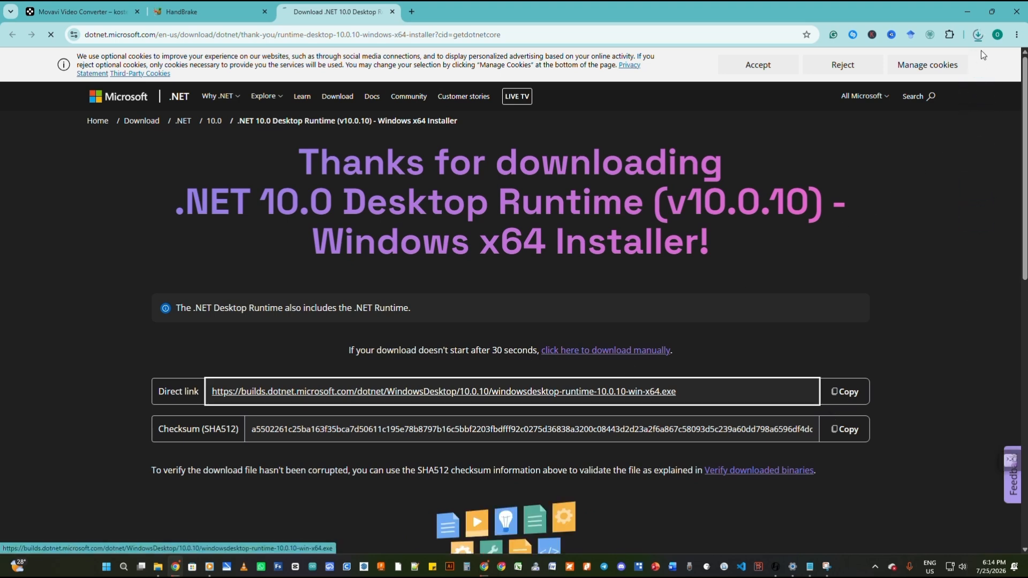
Step: Run the downloaded installer, install Microsoft Windows Desktop Runtime 10.0.10 (x64), and close the setup
left_click(979, 36)
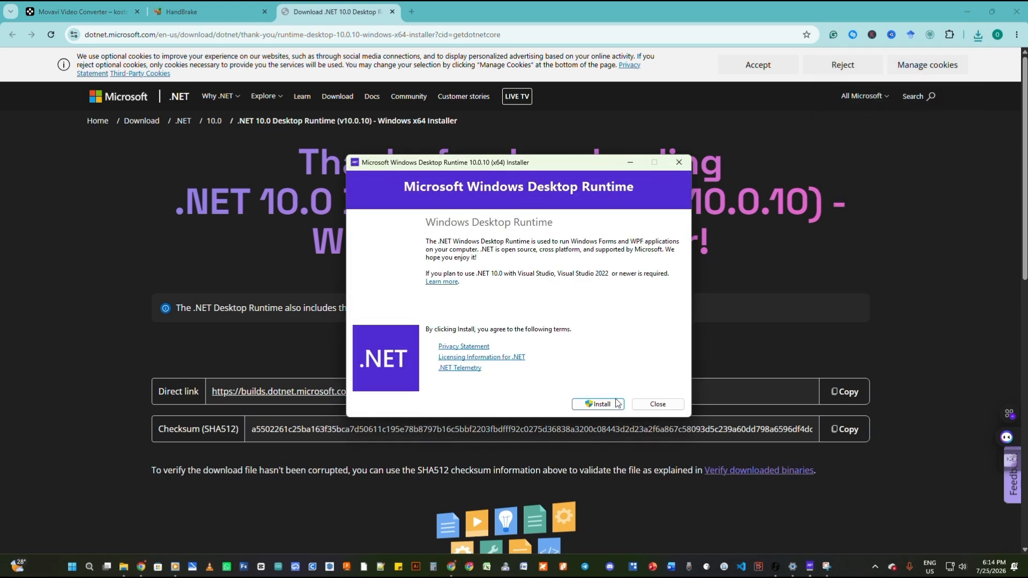
left_click(617, 408)
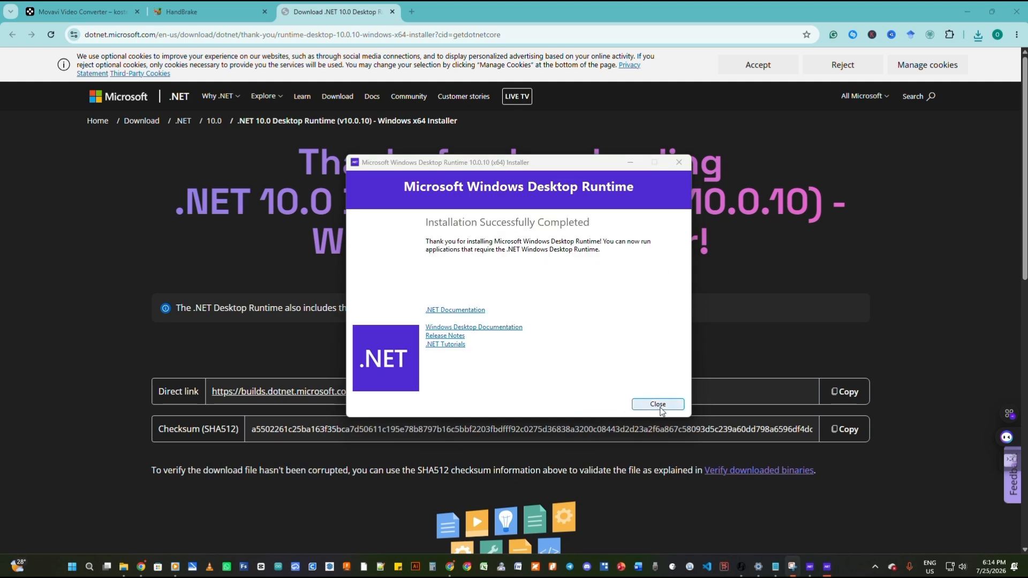
left_click(658, 405)
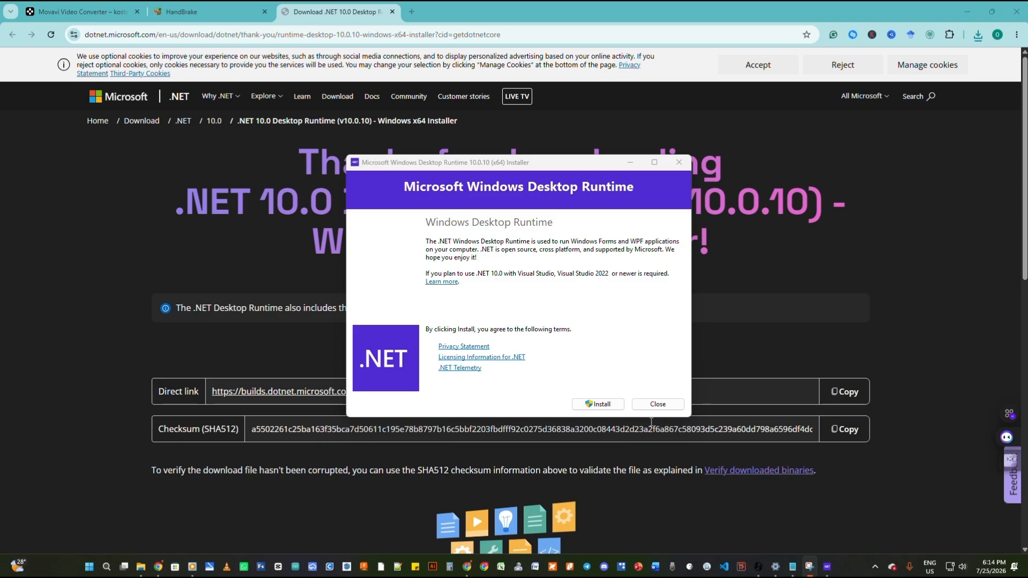
Step: Start HandBrake from the desktop and move its window aside to uncover the Videos folder
key("super+d")
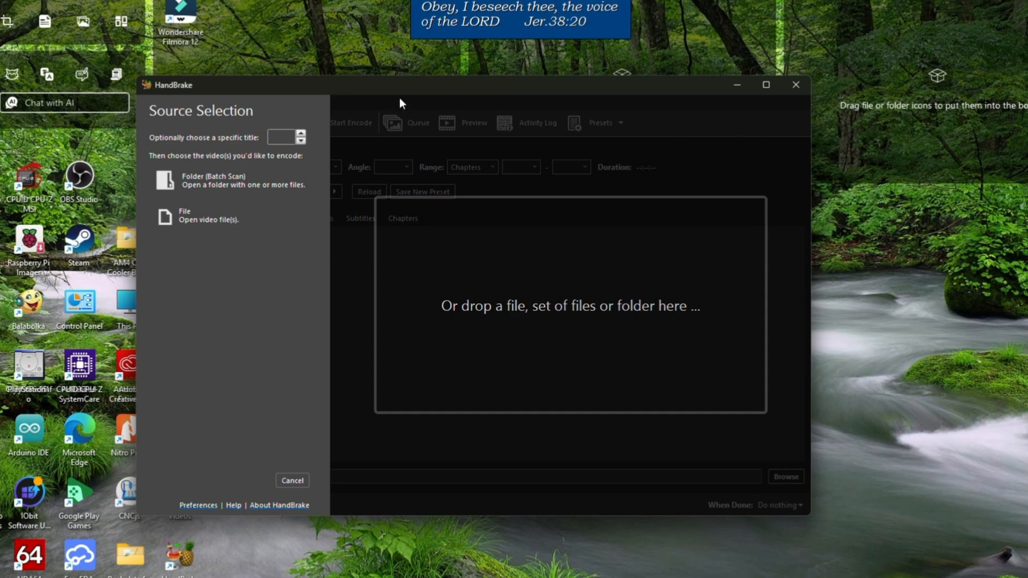
left_click_drag(402, 87, 539, 105)
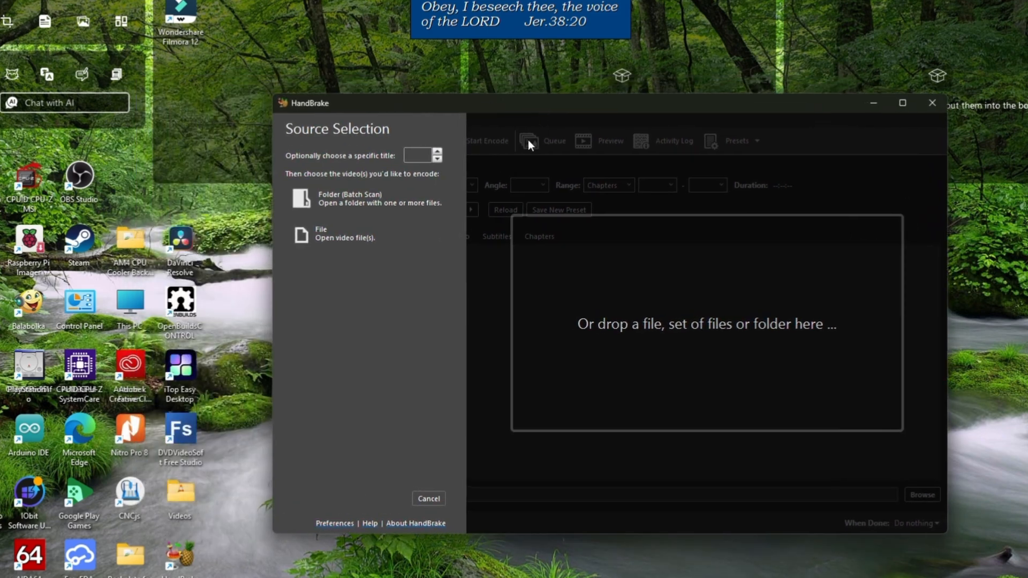
Step: Open the desktop Videos folder, check the size and length of 20260108_120617.mp4, and return to HandBrake
double_click(180, 496)
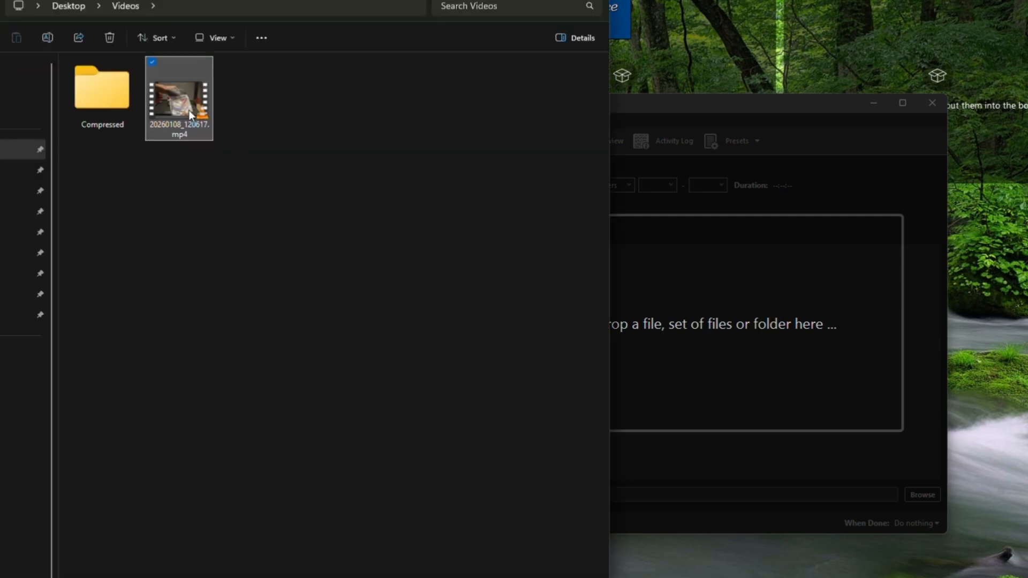
left_click(243, 166)
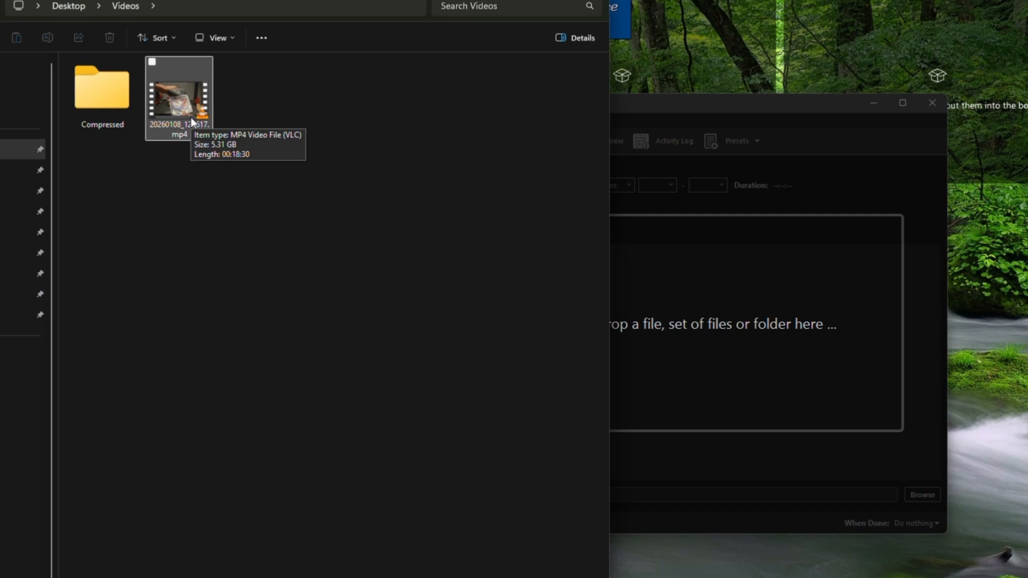
left_click(898, 182)
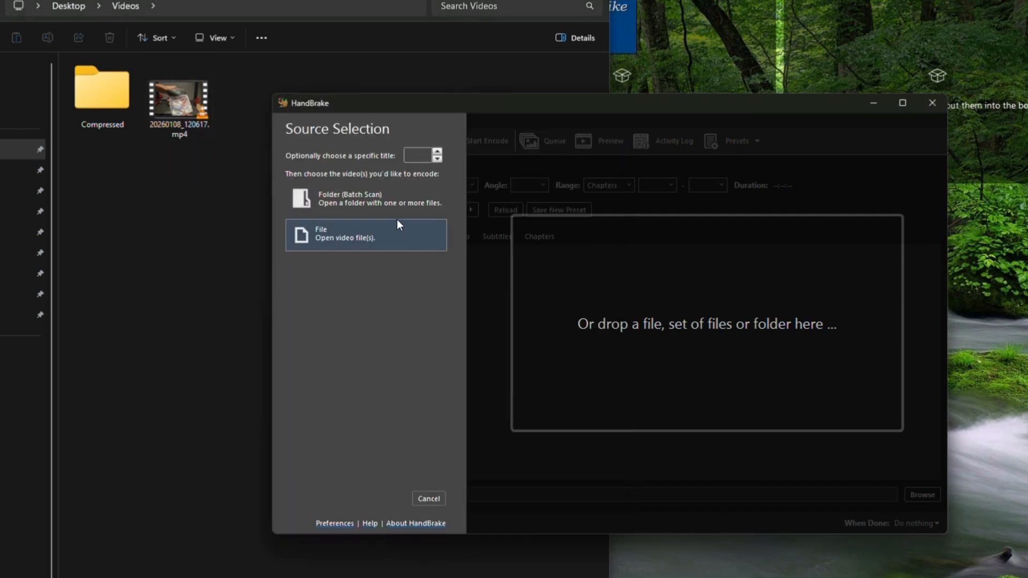
Step: Open the video file 20260108_120617.mp4 from the desktop's Videos folder as the HandBrake source
left_click(397, 240)
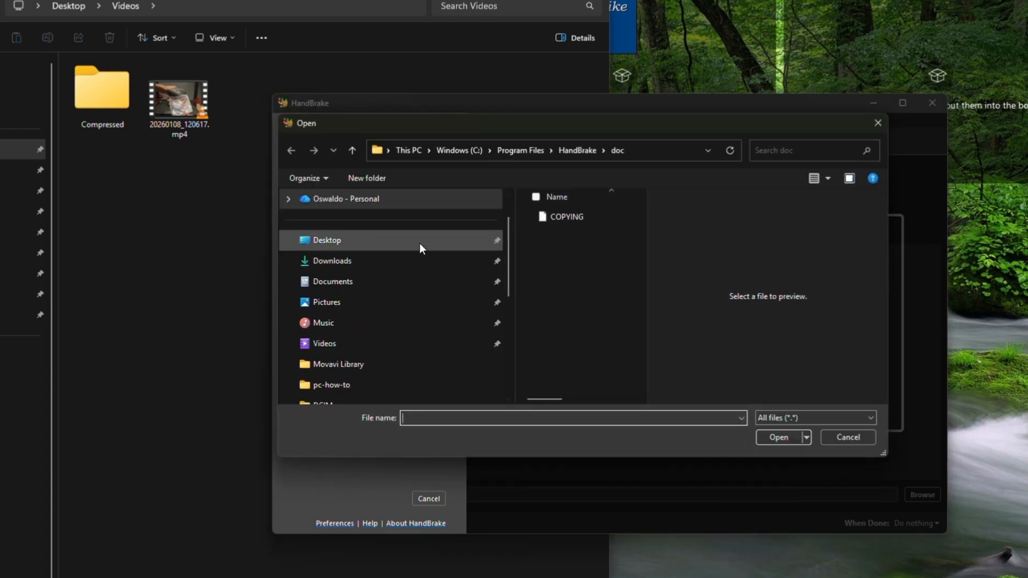
scroll(412, 245, "down", 3)
scroll(345, 233, "up", 3)
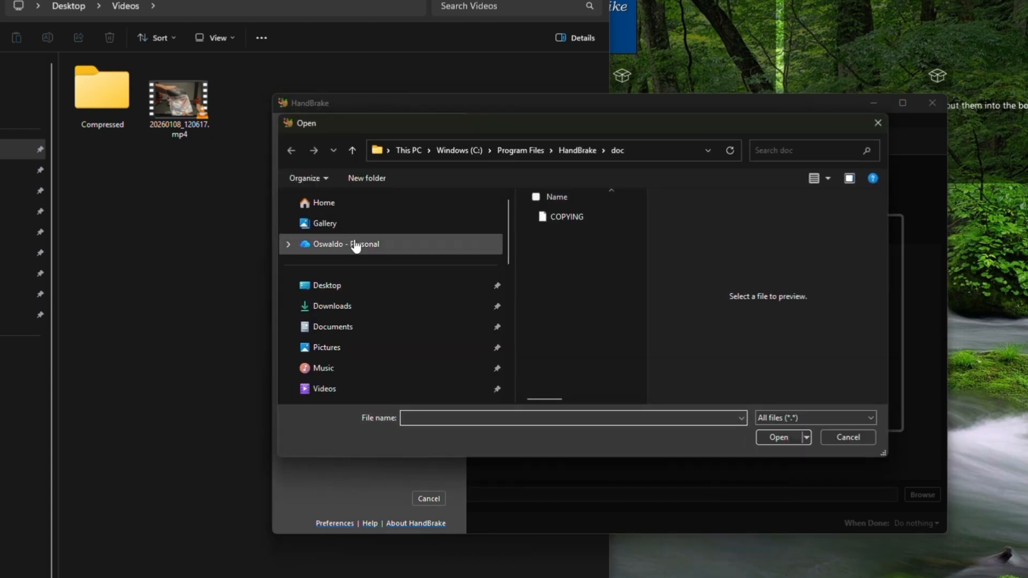
left_click(359, 285)
double_click(563, 236)
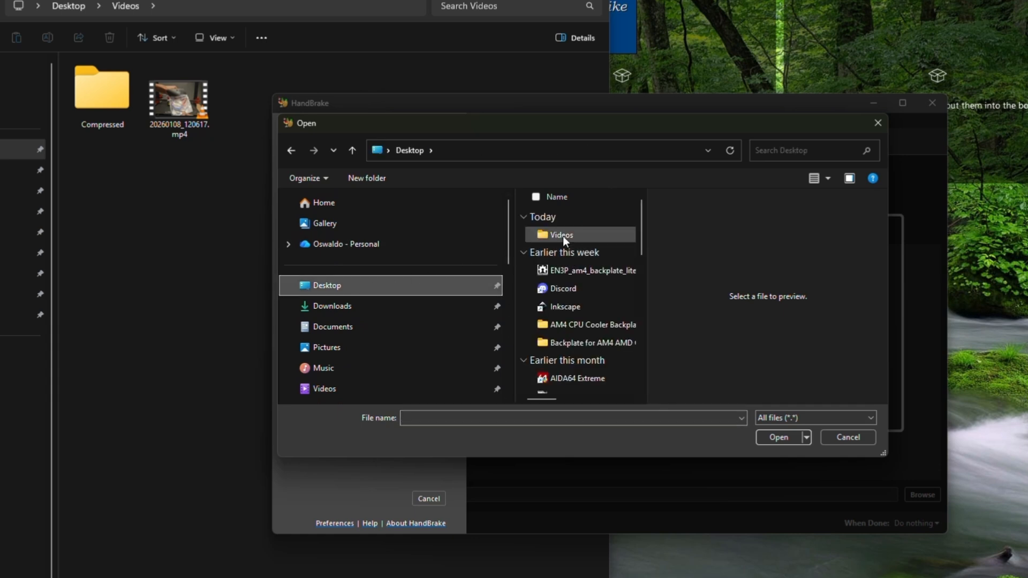
left_click(572, 317)
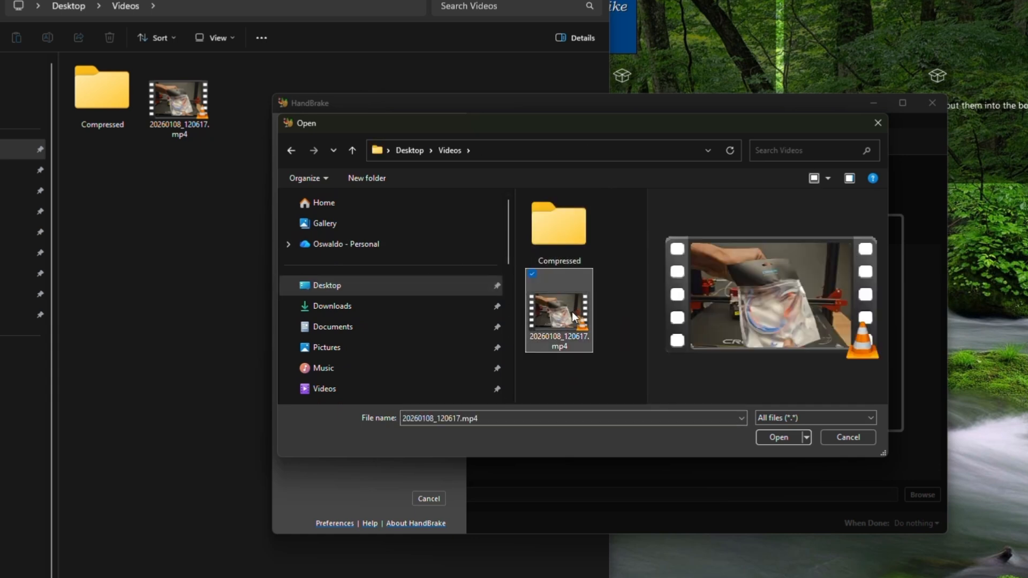
left_click(783, 436)
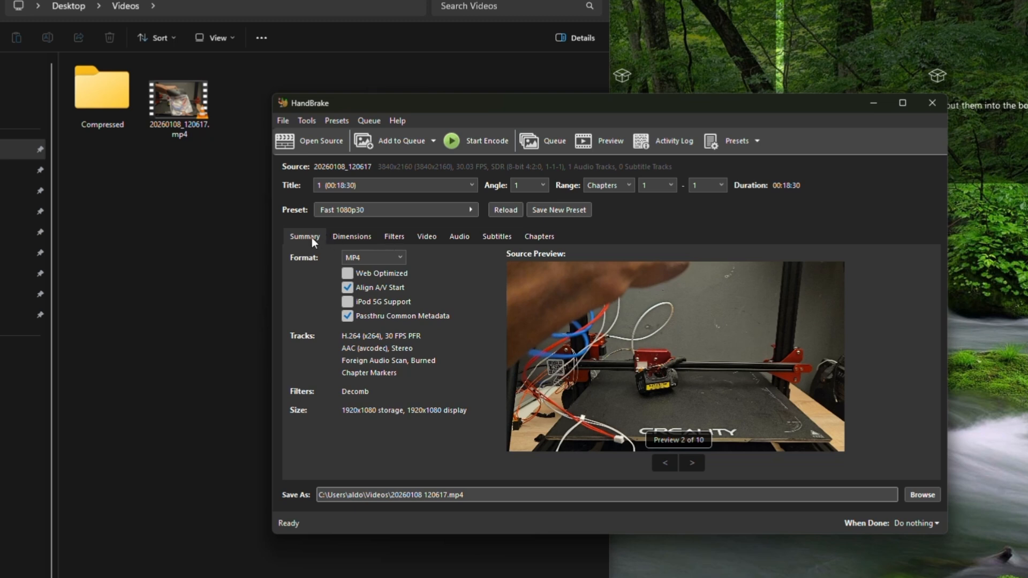
Step: Choose MP4 as the output format for the video
left_click(376, 256)
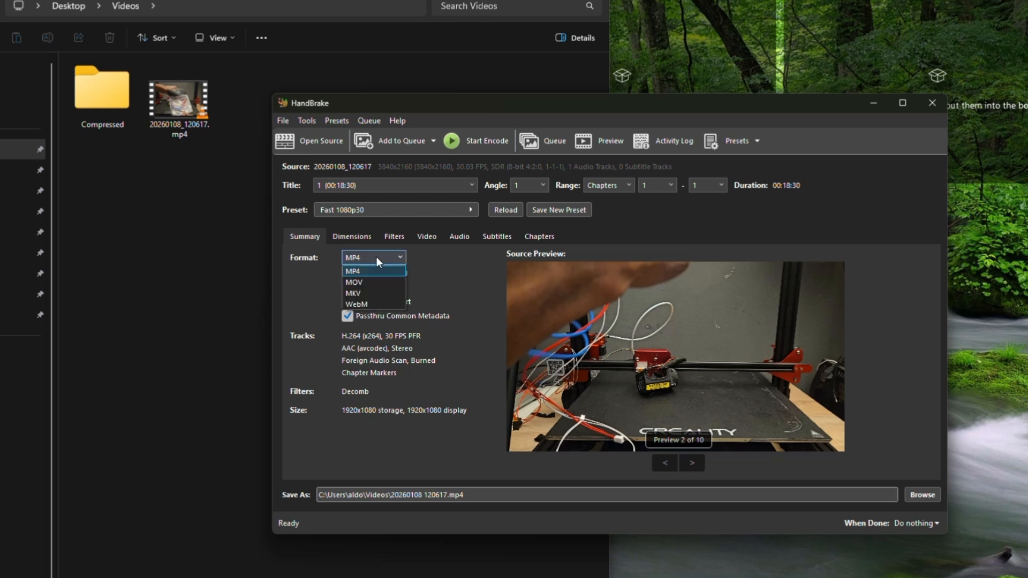
left_click(348, 274)
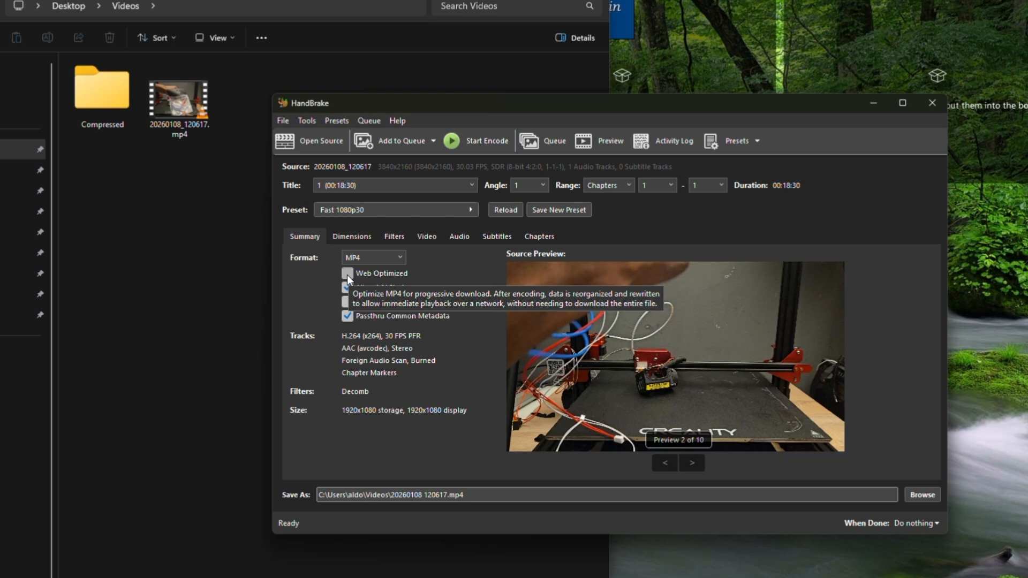
Step: Turn on Web Optimized and set the video framerate to Same as source with Constant Framerate
left_click(347, 273)
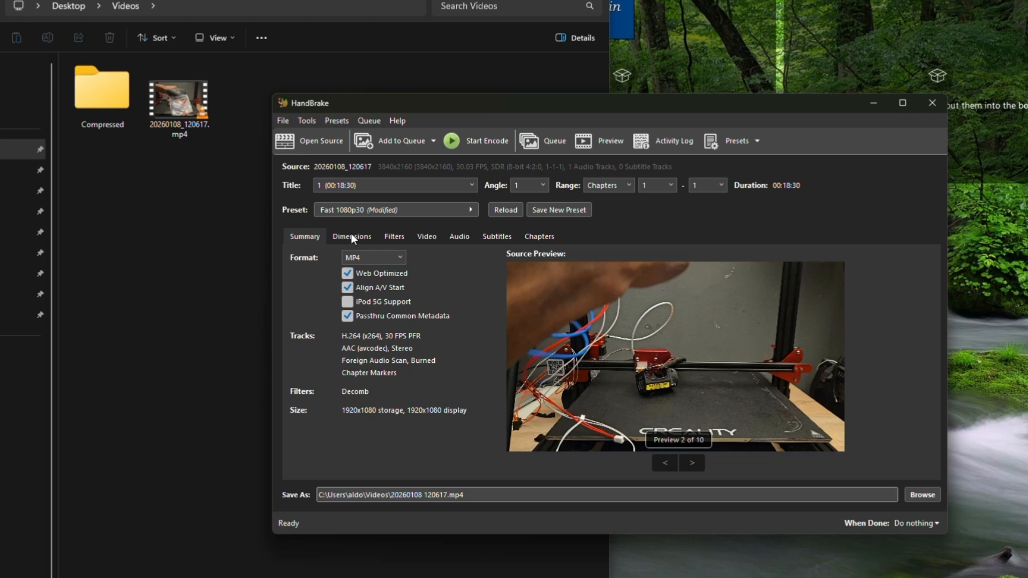
left_click(395, 236)
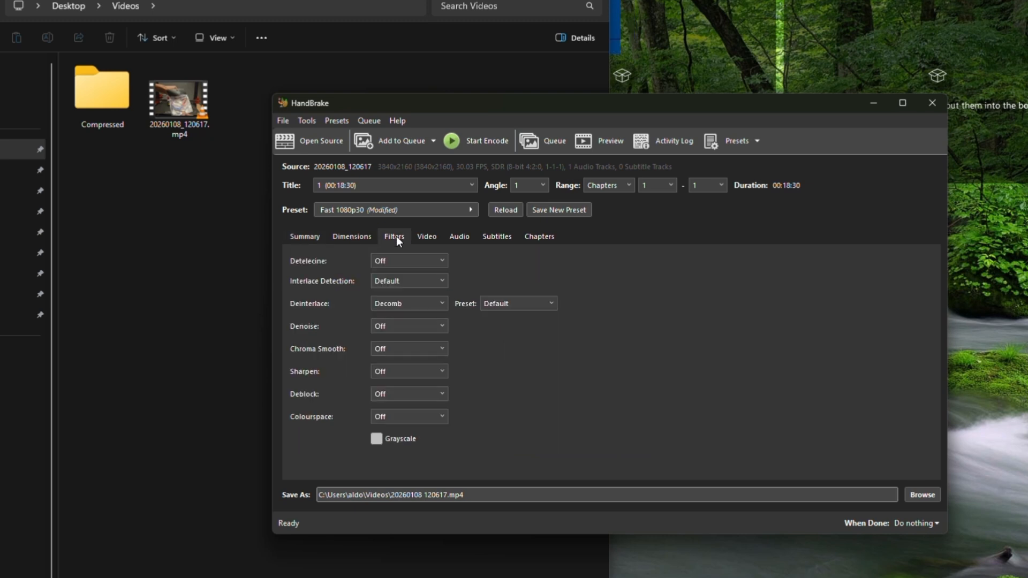
left_click(421, 237)
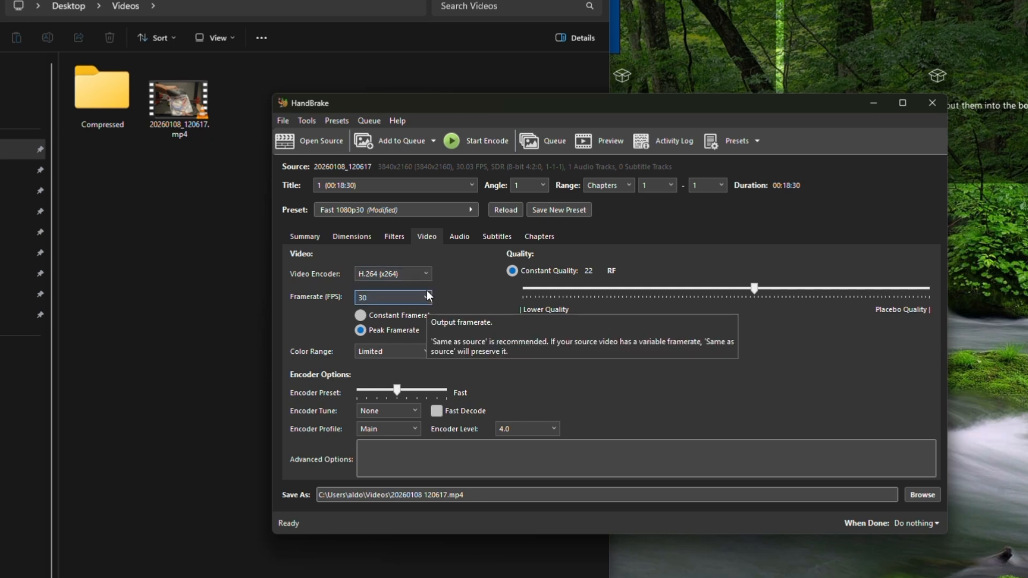
left_click(426, 298)
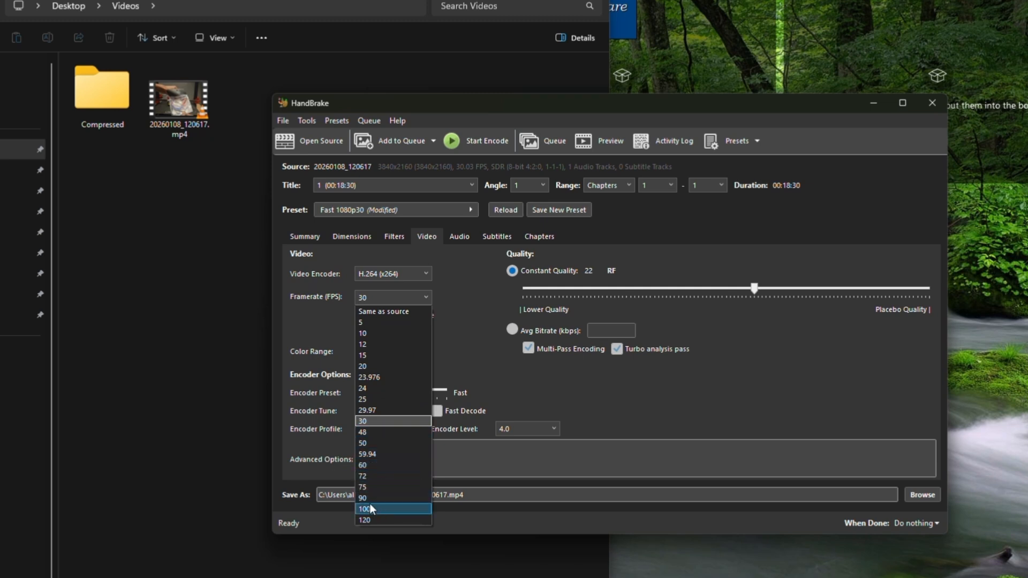
left_click(388, 312)
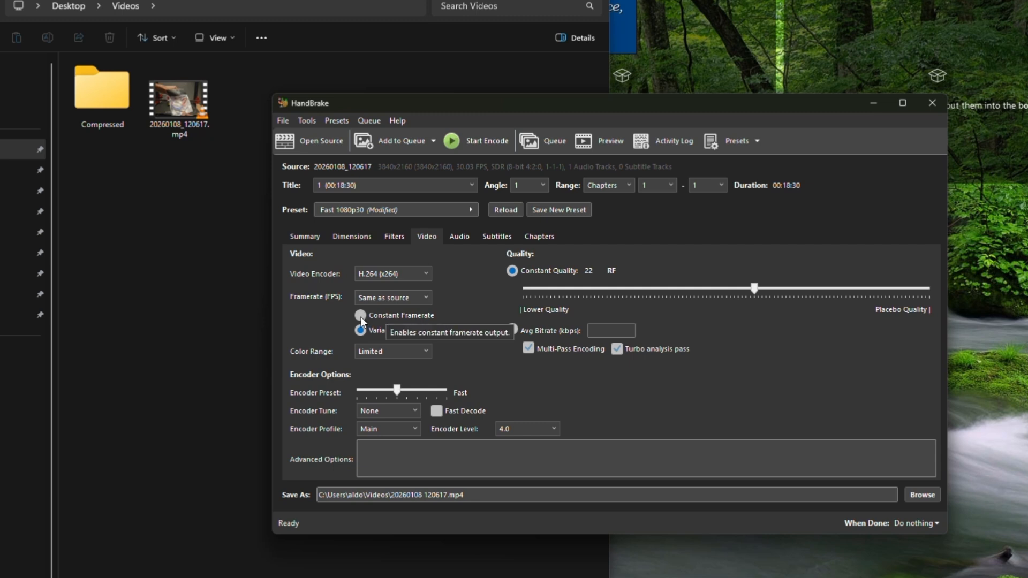
left_click(360, 317)
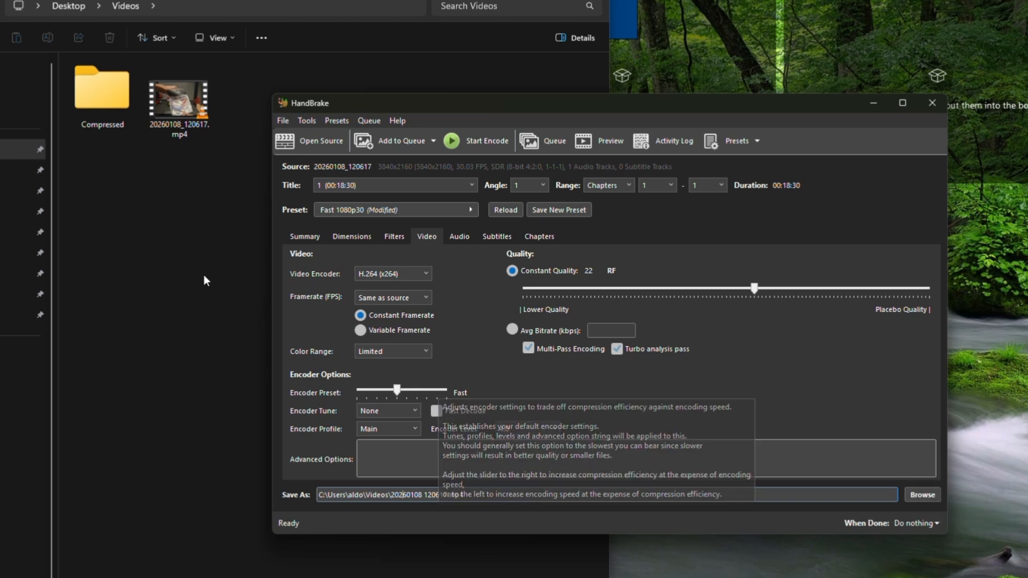
Step: Set the output destination to the Compressed folder inside the desktop's Videos folder, keeping the name 20260108 120617.mp4, and start the encode
left_click(917, 494)
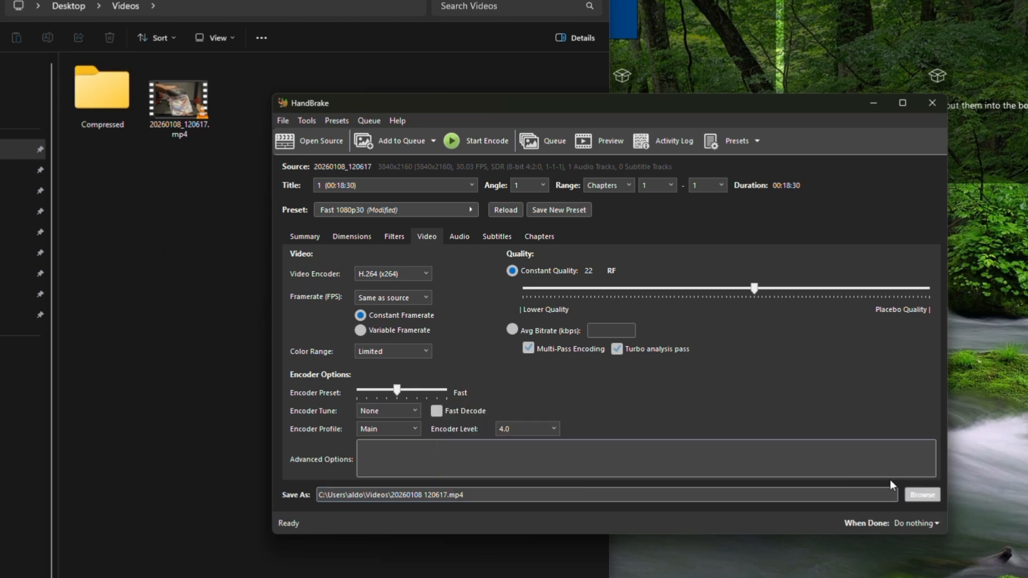
left_click(355, 243)
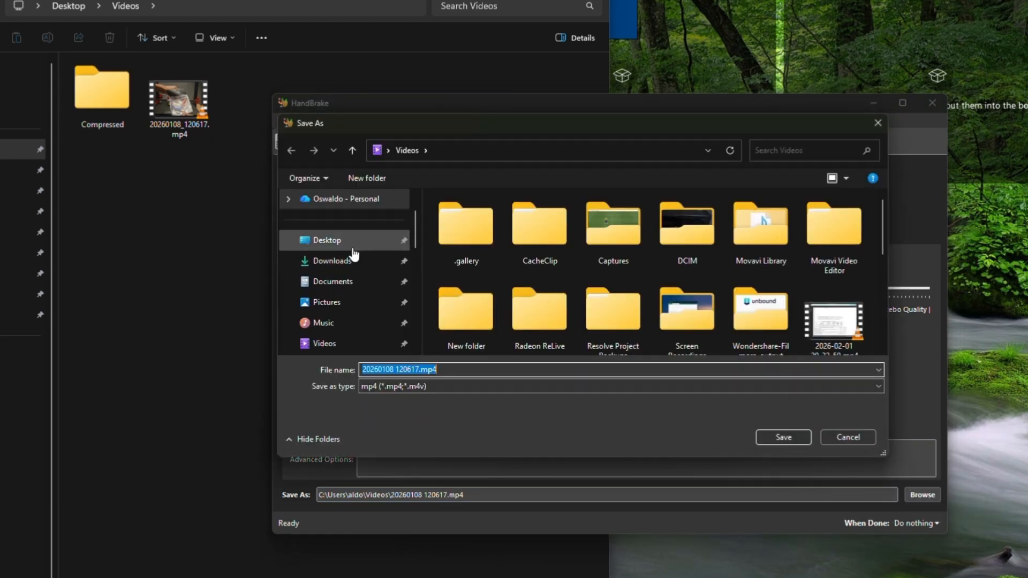
left_click(459, 240)
double_click(459, 240)
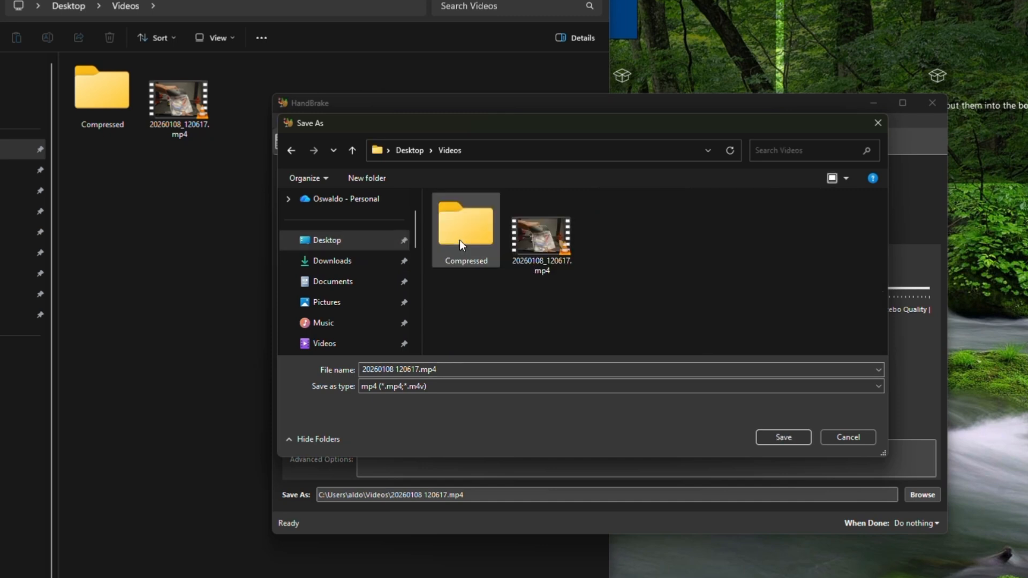
double_click(463, 241)
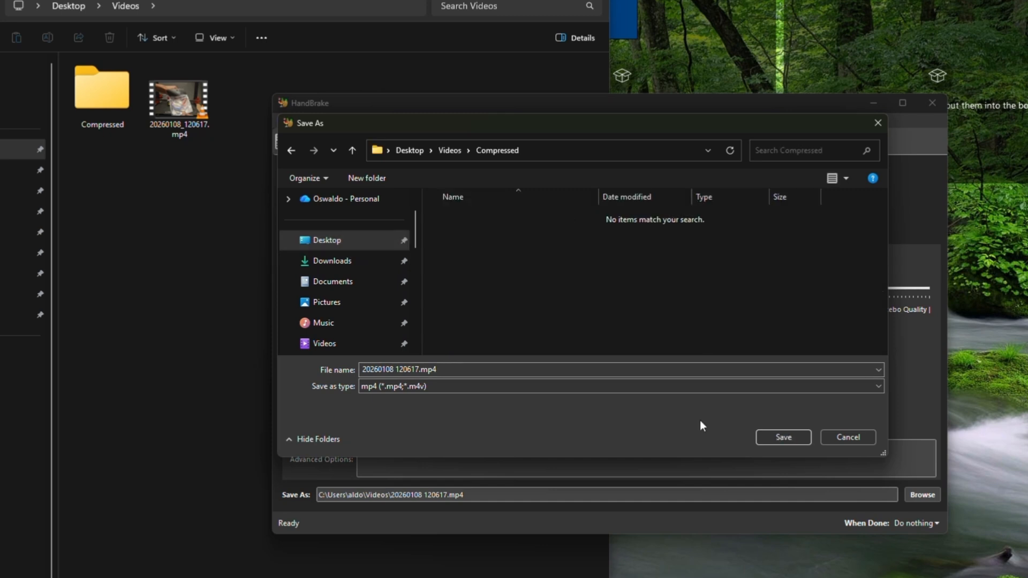
left_click(782, 438)
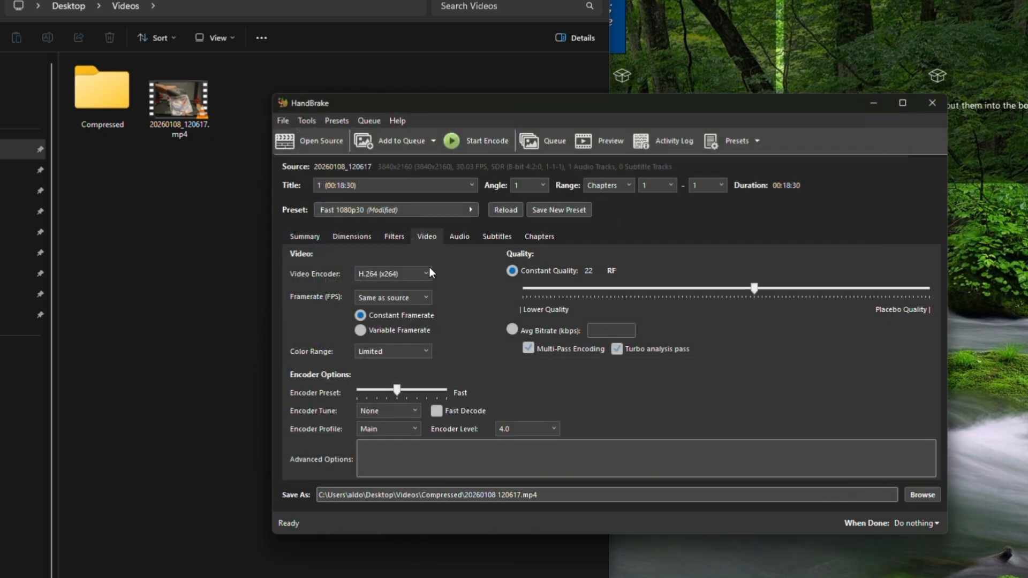
left_click(467, 142)
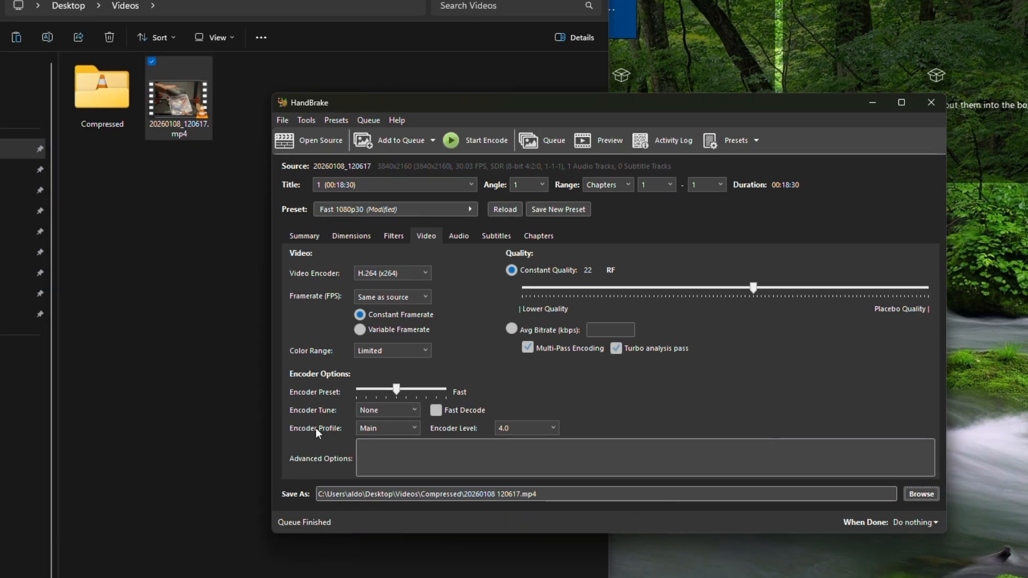
Step: Switch to File Explorer, open the Compressed folder and check the size and length of 20260108 120617.mp4
left_click_drag(150, 107, 123, 96)
double_click(119, 95)
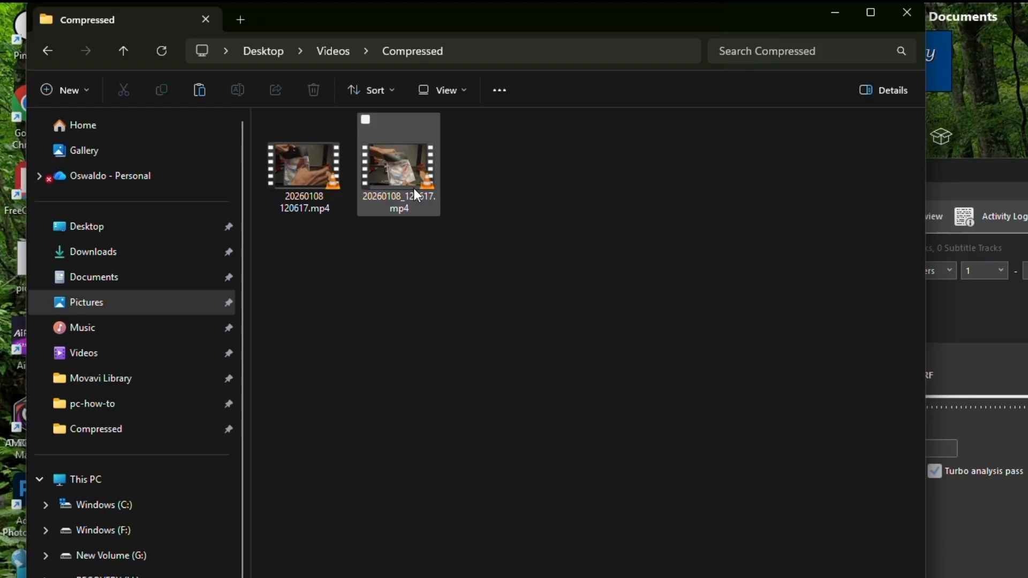
mouse_move(413, 192)
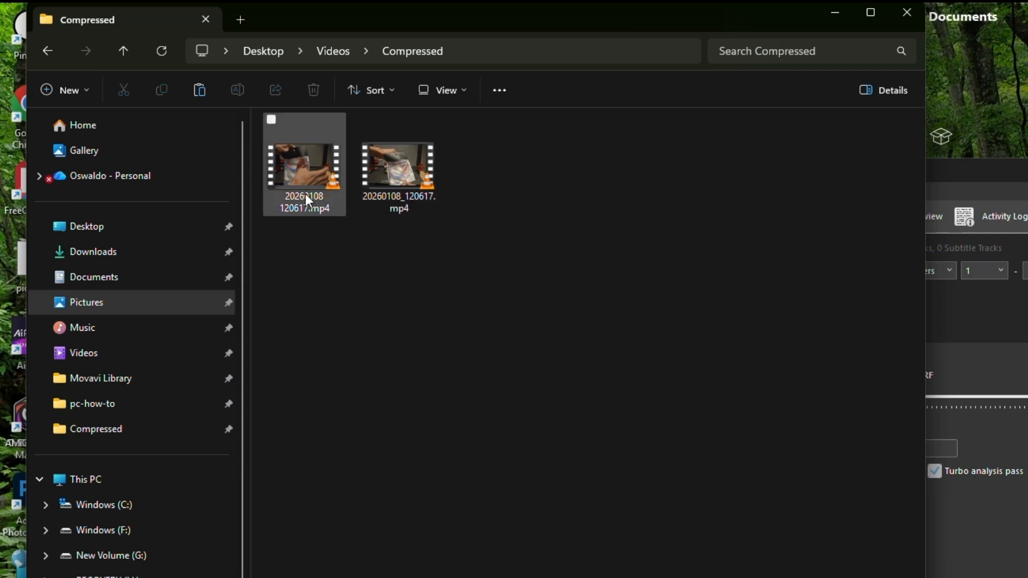
mouse_move(305, 194)
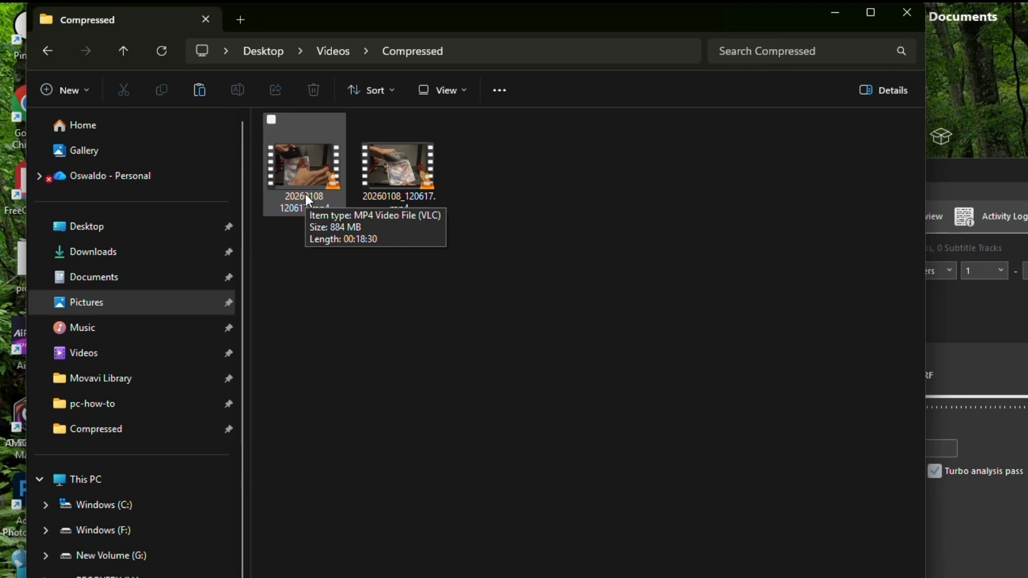
Step: Play 20260108 120617.mp4 and the original 20260108_120617.mp4 in VLC to compare their picture quality, and close the player
double_click(312, 178)
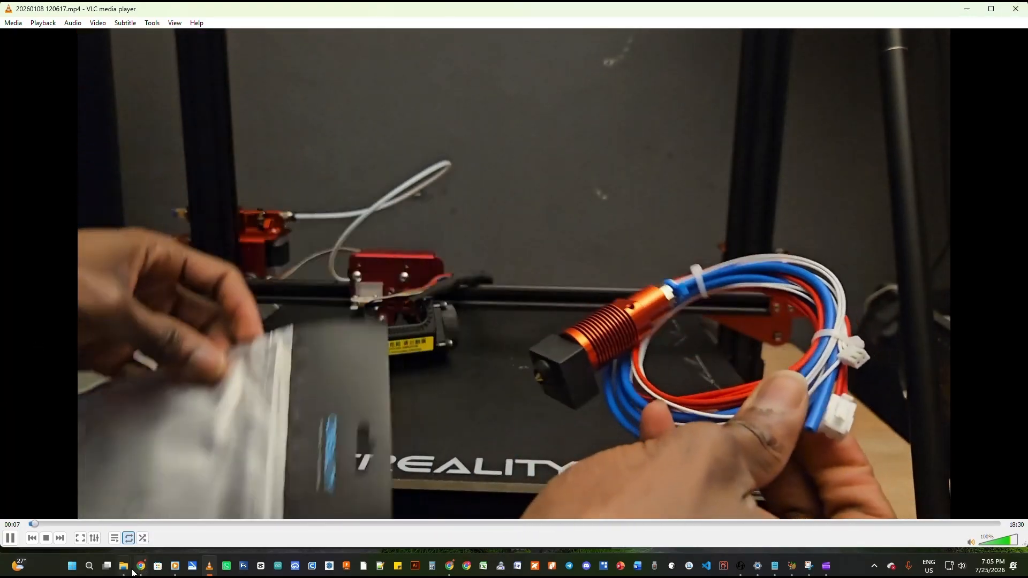
mouse_move(133, 570)
left_click(114, 499)
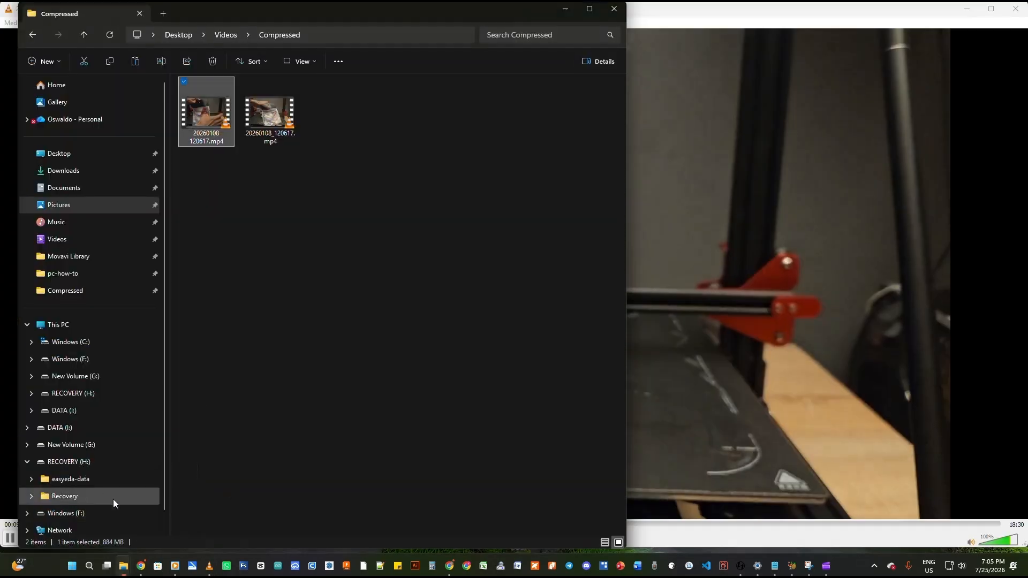
double_click(257, 113)
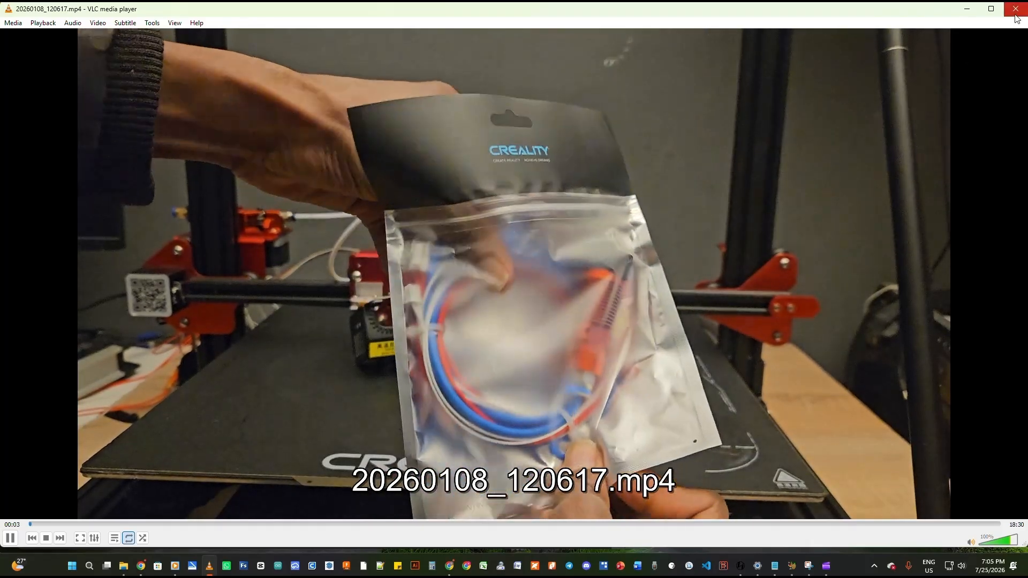
left_click(1015, 9)
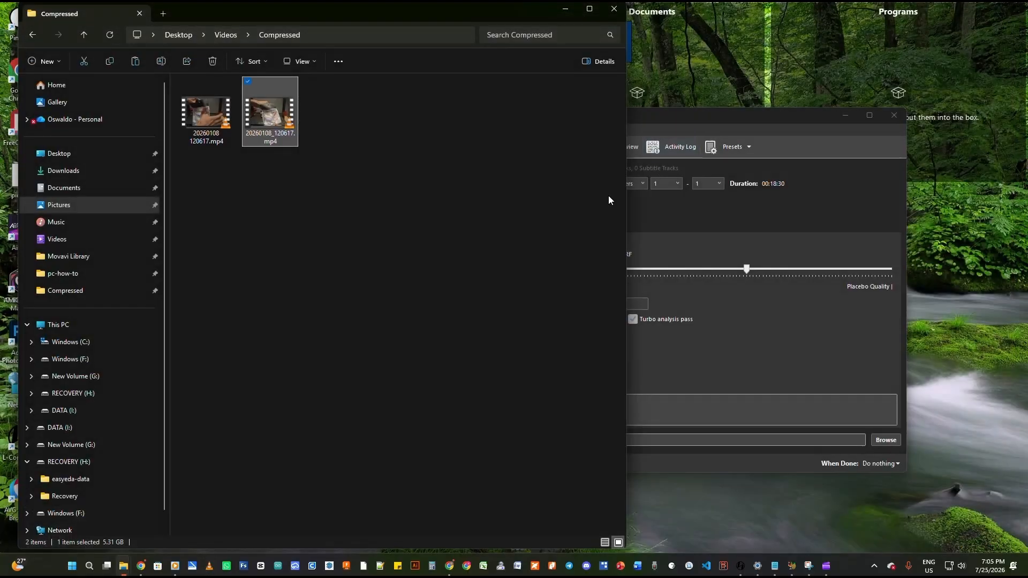
left_click(476, 259)
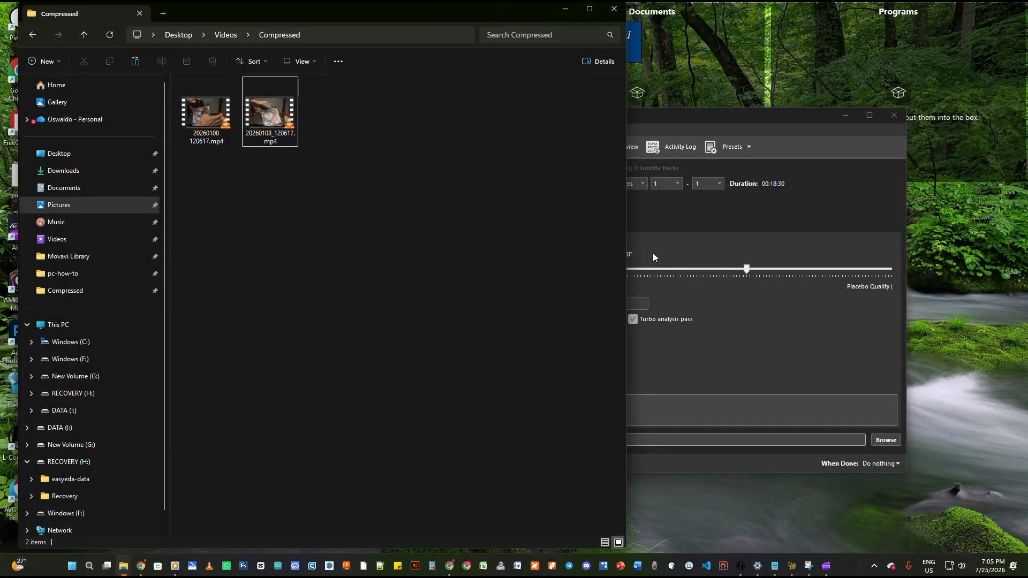
Step: Return to HandBrake and load the vid folder from the desktop's Videos folder as a batch scan source
left_click(684, 357)
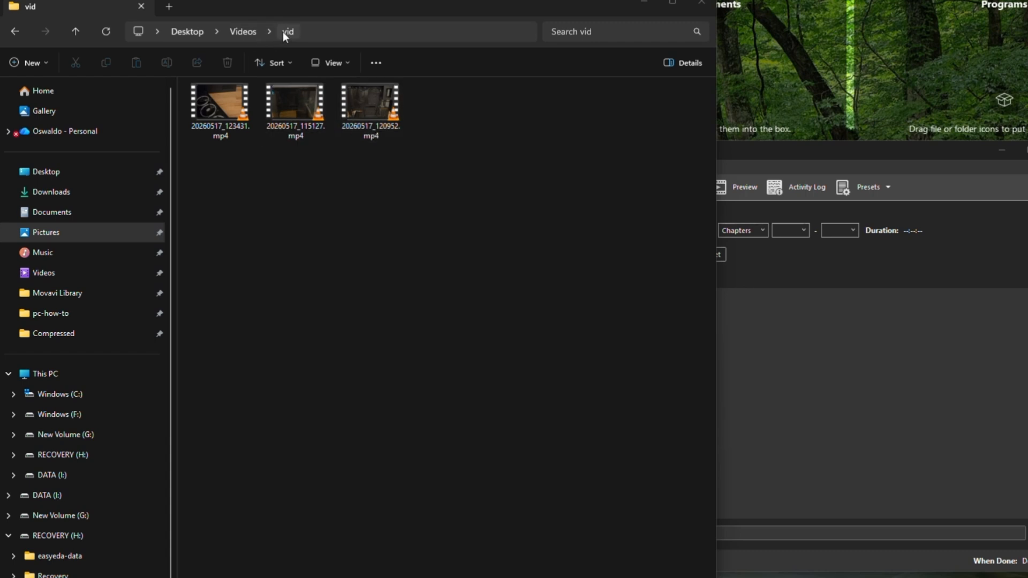
left_click(904, 335)
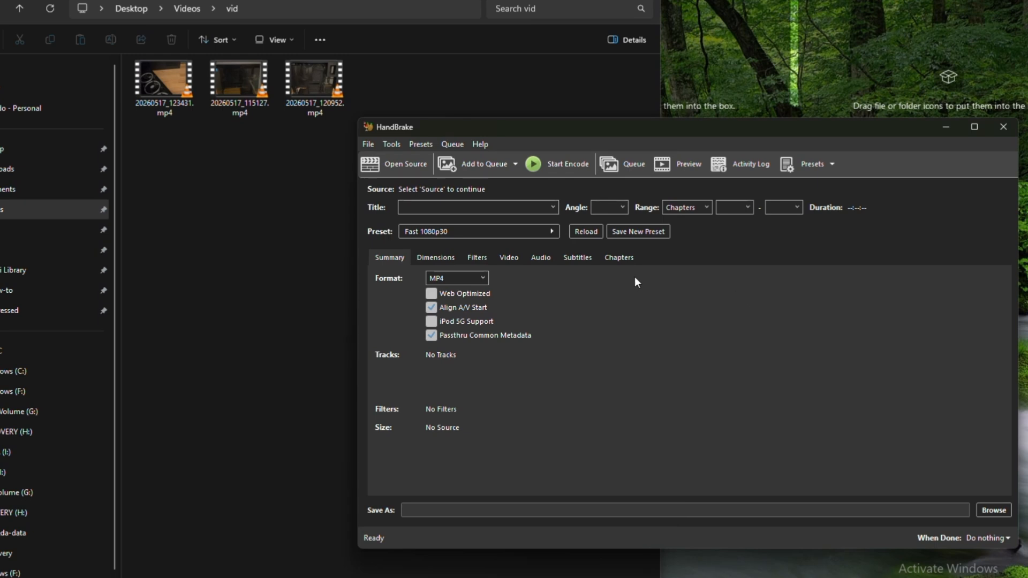
left_click(404, 167)
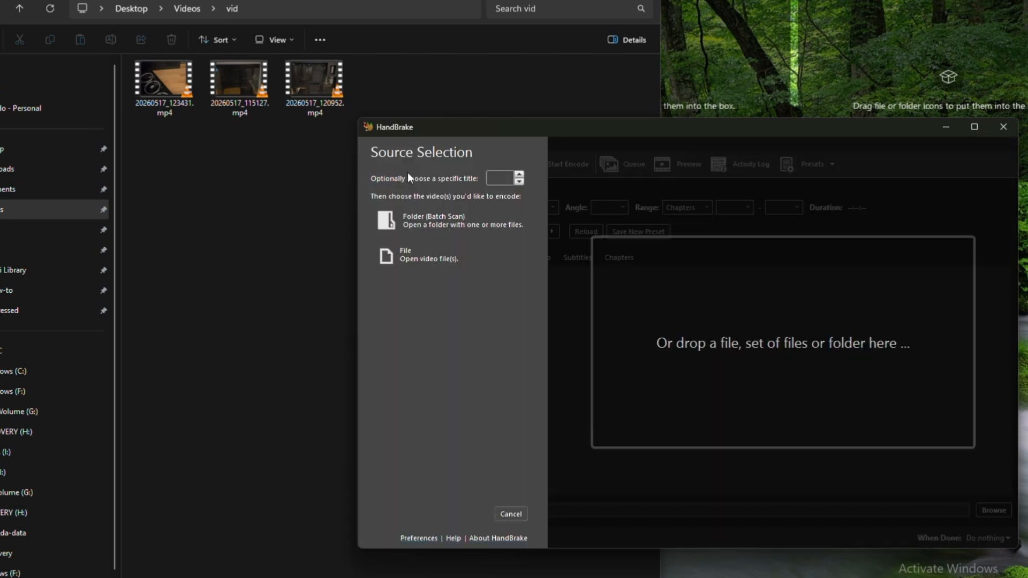
left_click(425, 224)
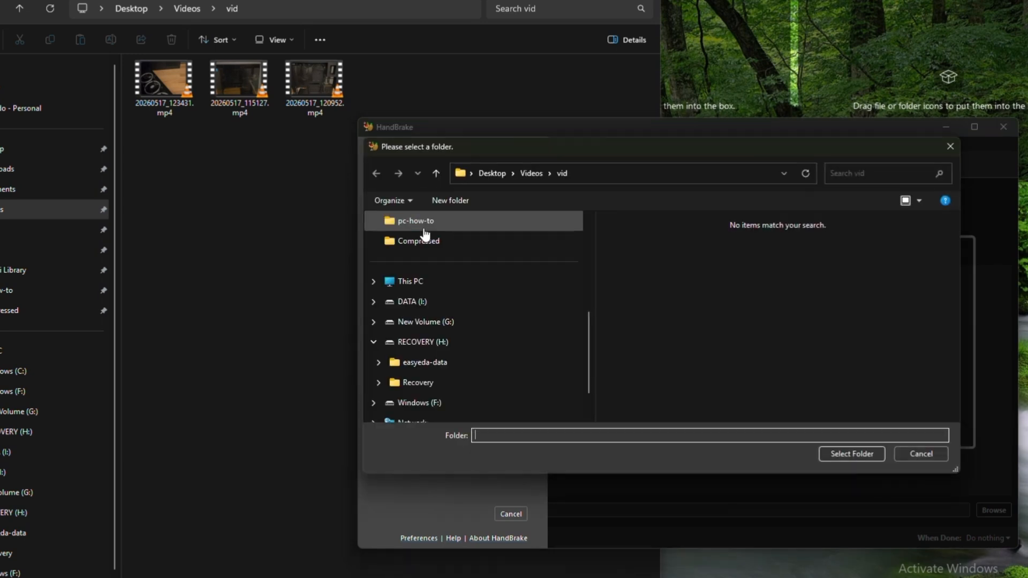
left_click(532, 172)
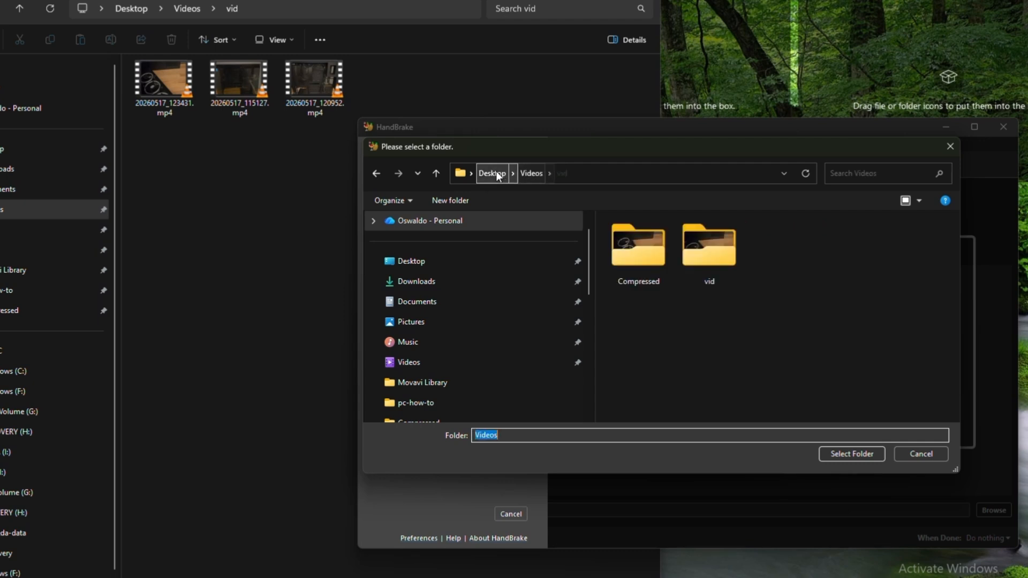
left_click(695, 259)
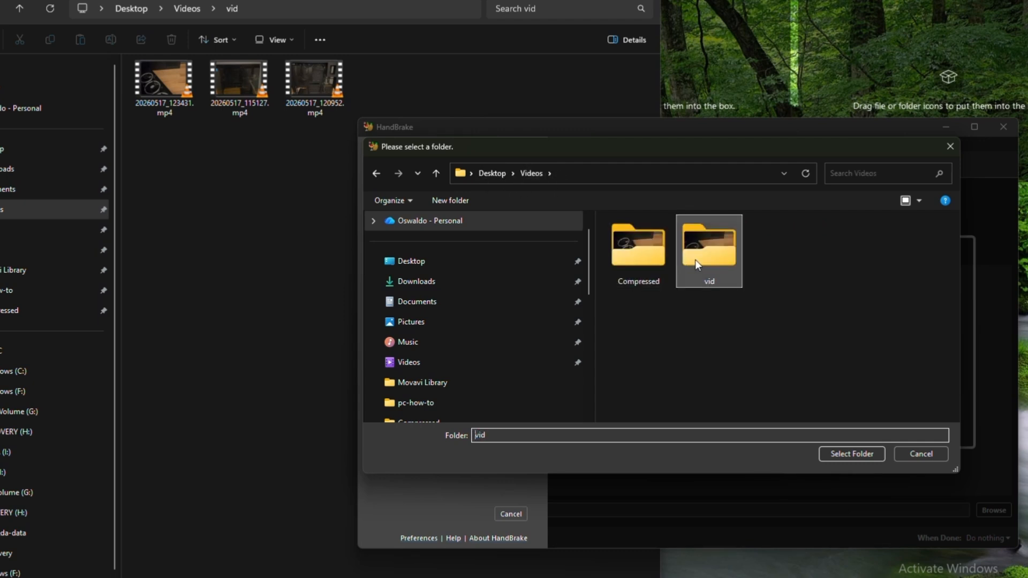
left_click(834, 461)
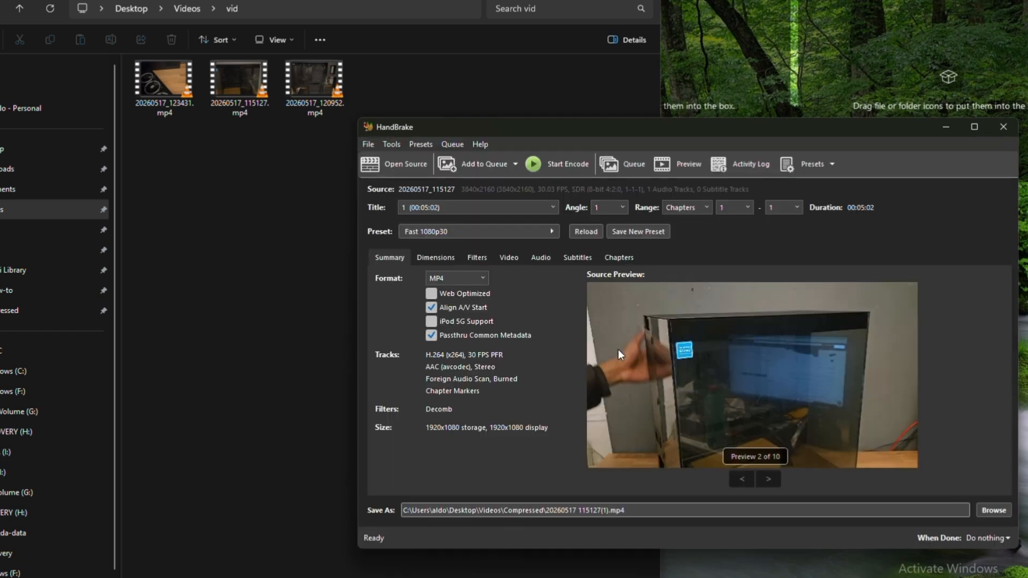
Step: Review the default path and file format in the Output Files preferences, and return to the main window
left_click(390, 146)
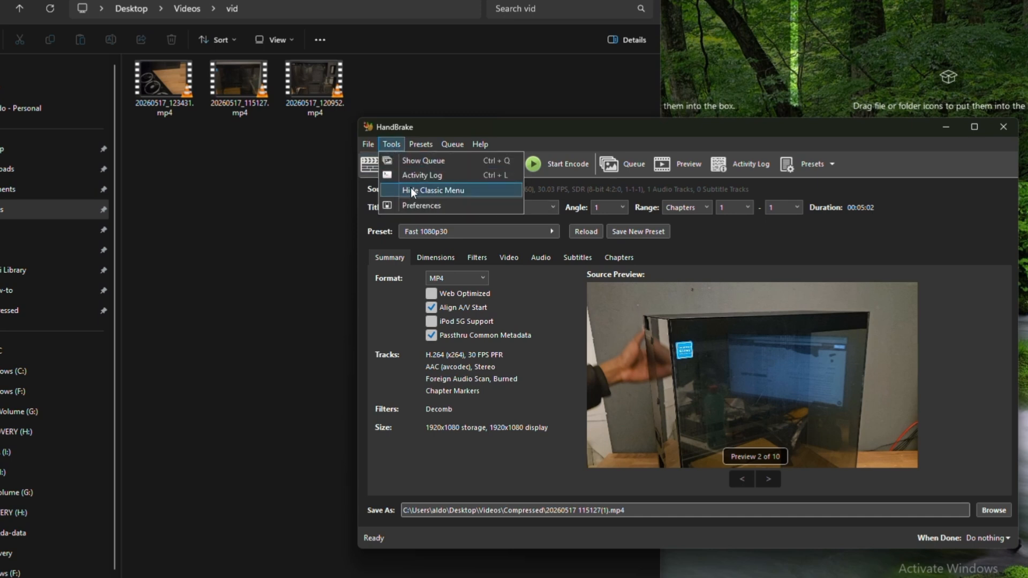
left_click(415, 206)
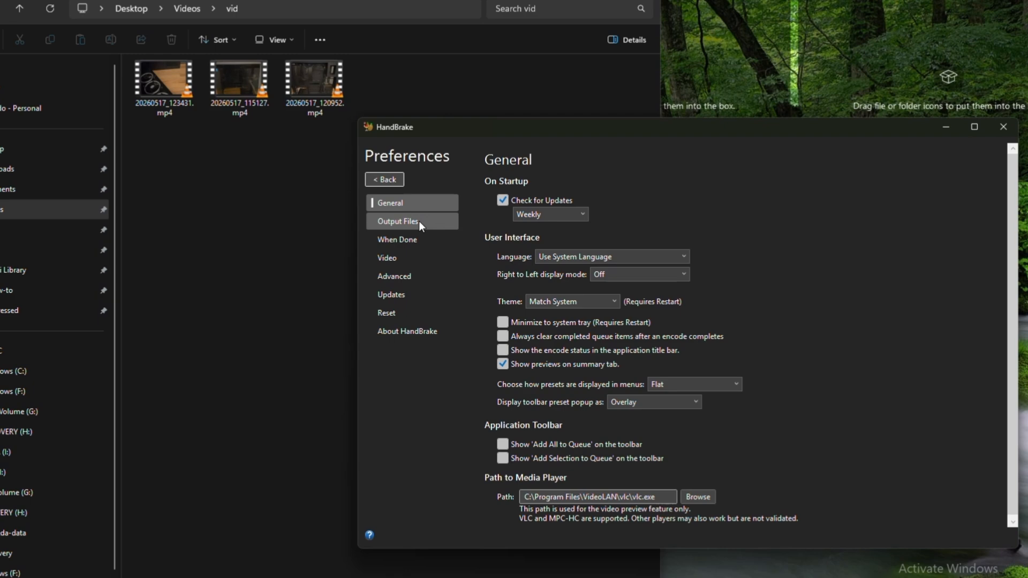
left_click(418, 221)
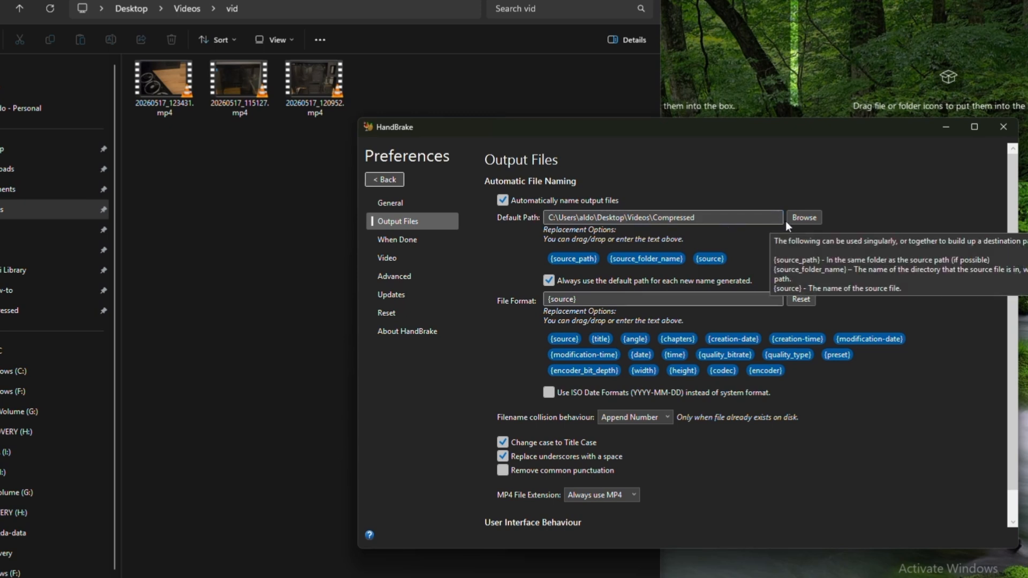
left_click(699, 301)
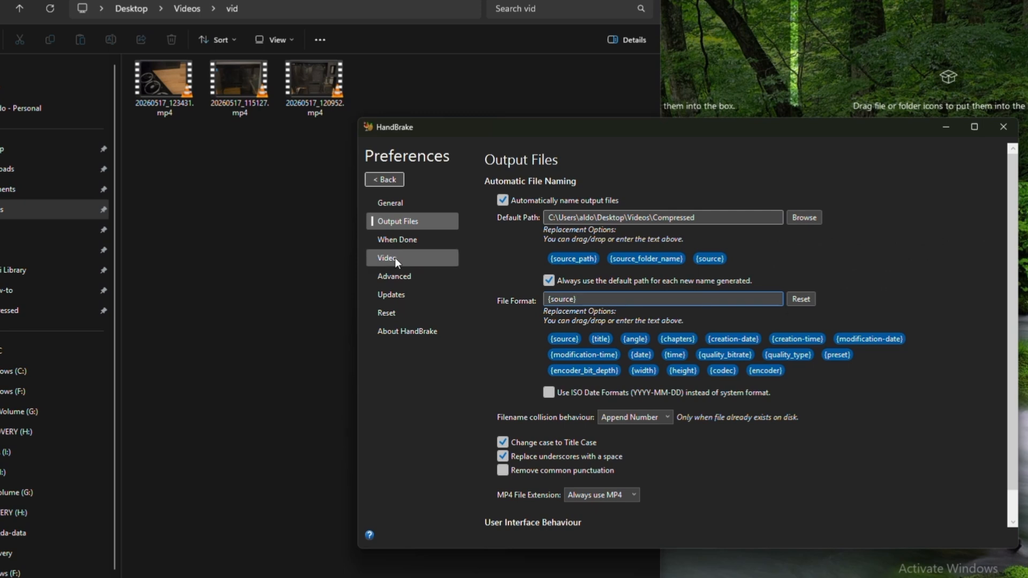
left_click(379, 181)
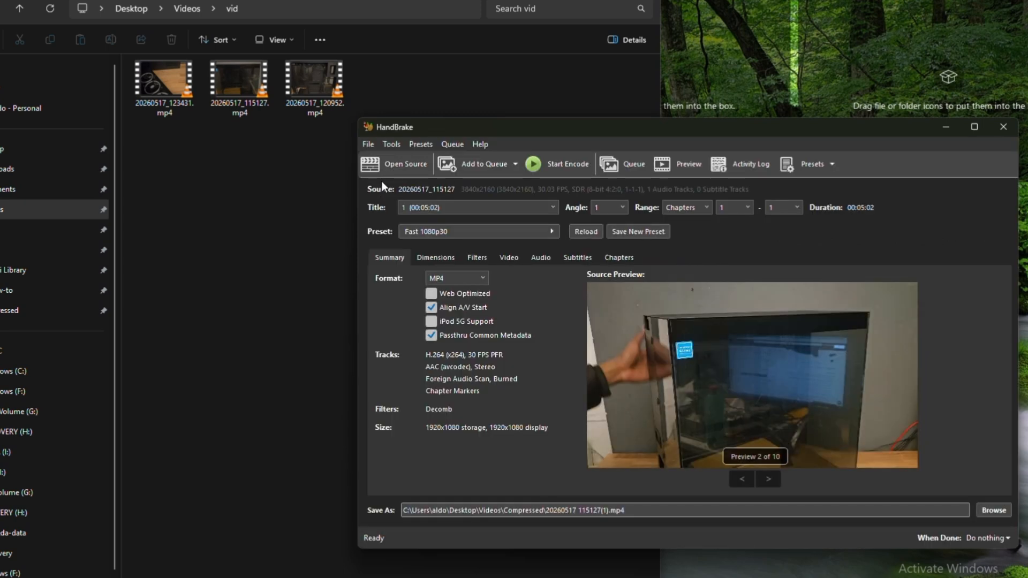
Step: Add all the scanned videos to the queue and turn on Web Optimized for the MP4 output
left_click(514, 164)
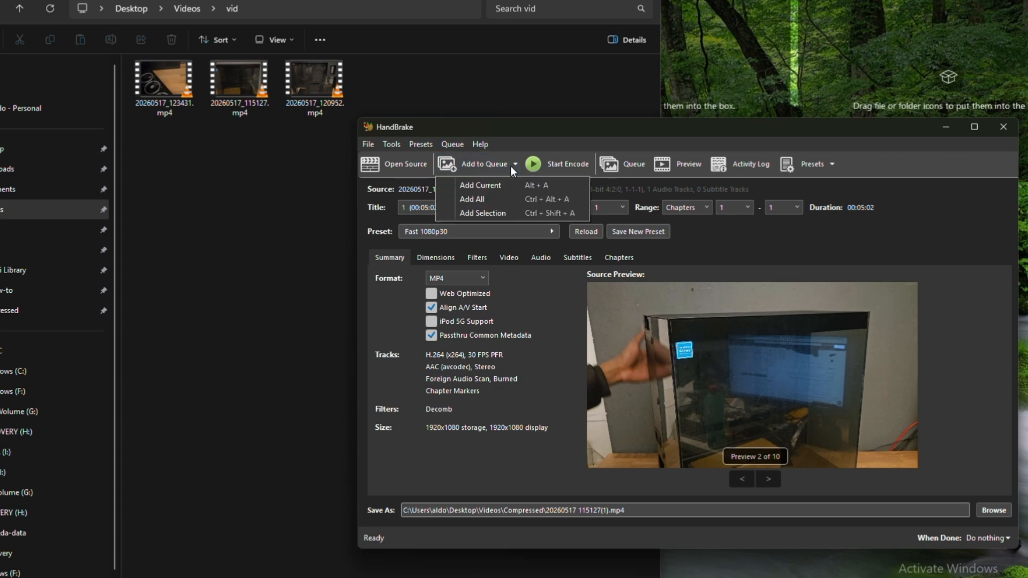
left_click(491, 200)
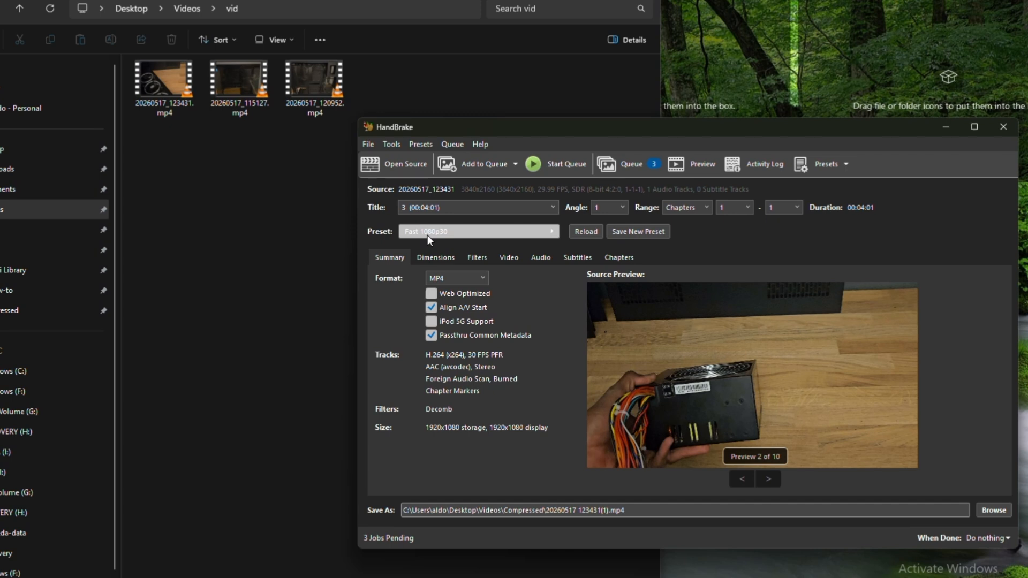
left_click(431, 293)
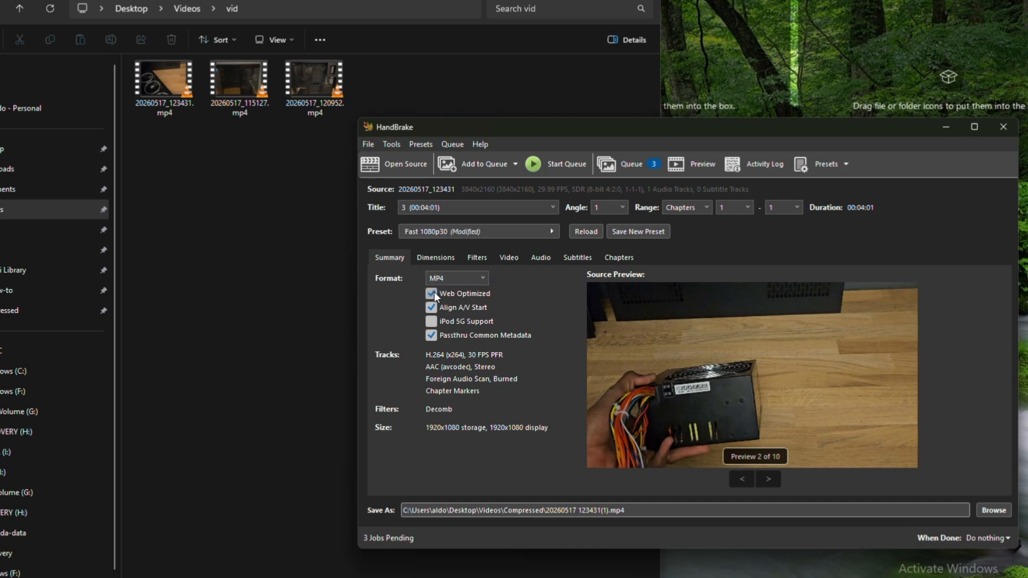
Step: Set the video framerate to Same as source with Constant Framerate, and start encoding the queue
left_click(504, 257)
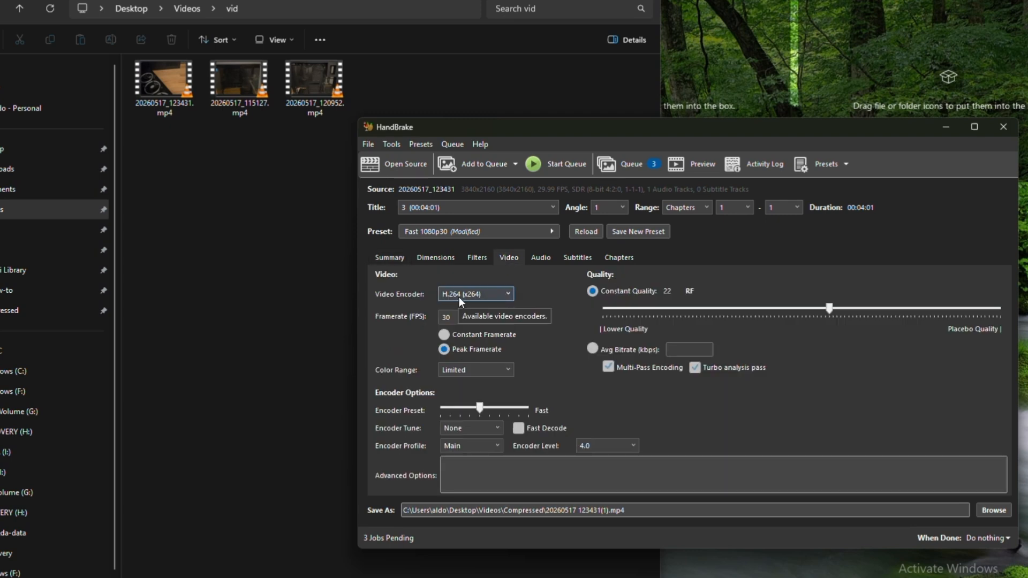
left_click(446, 333)
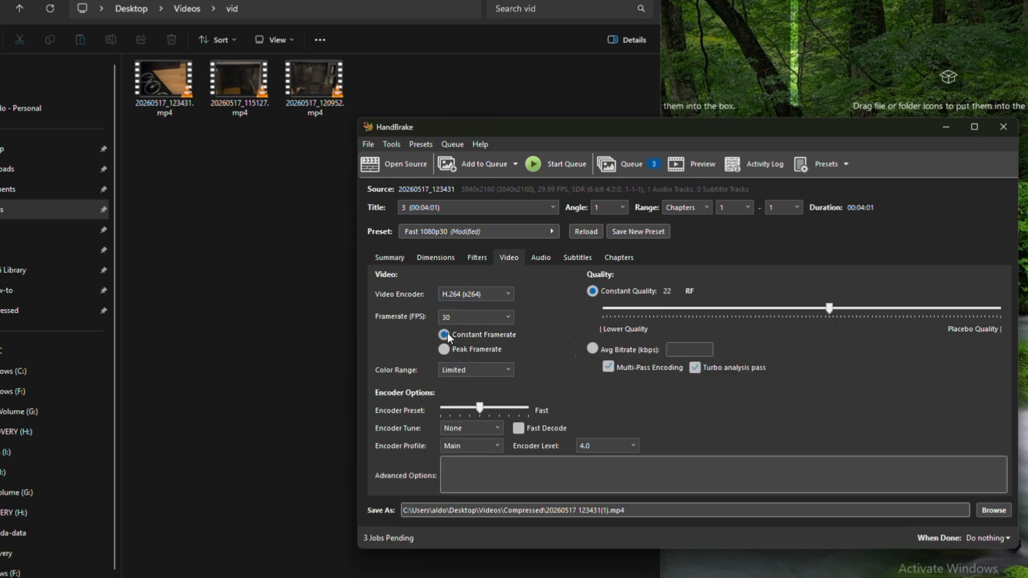
left_click(473, 319)
left_click(474, 331)
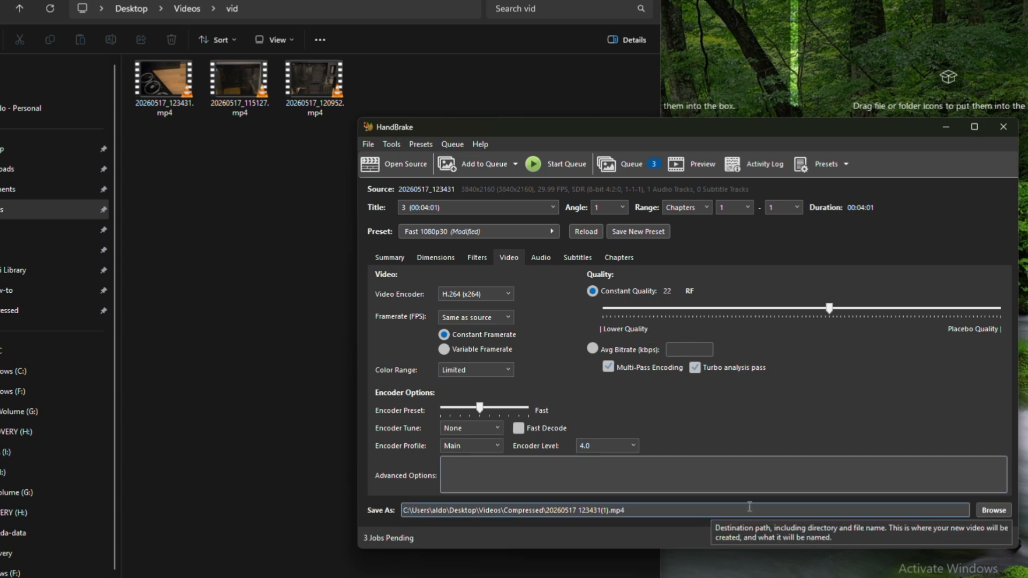
left_click(541, 161)
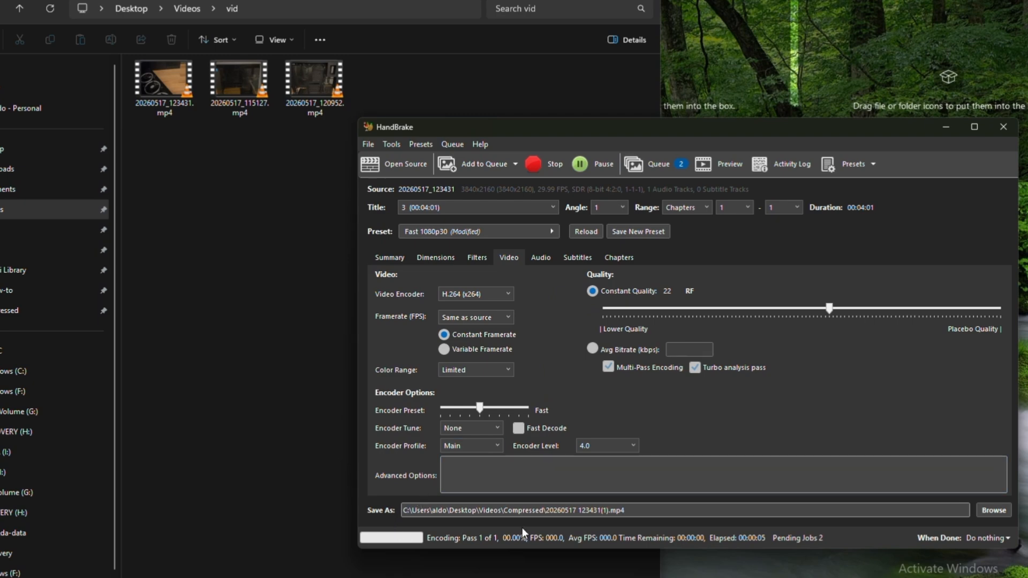
Step: Switch to File Explorer and look through the vid and Compressed folders inside the desktop's Videos folder
left_click(316, 232)
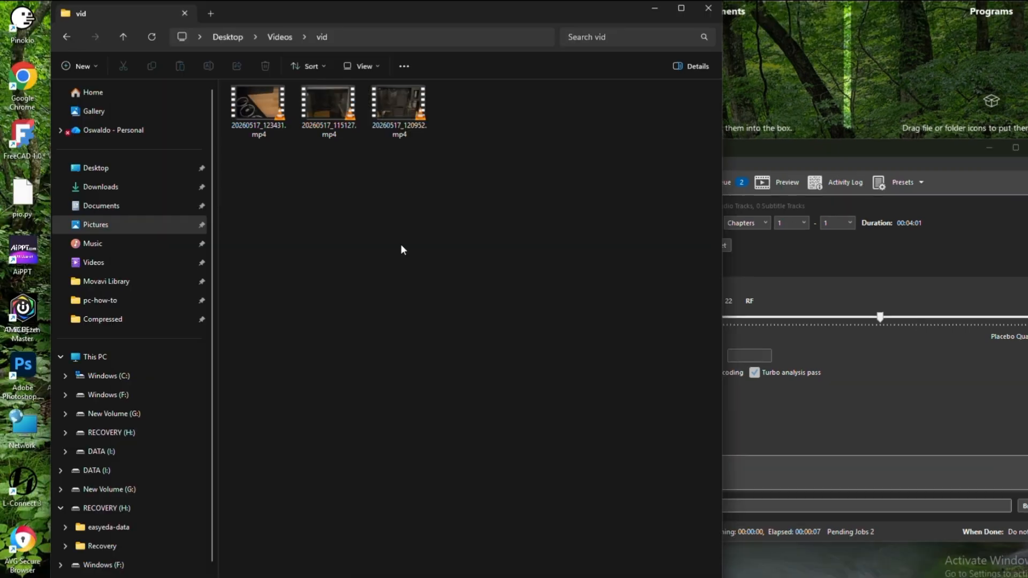
left_click(269, 35)
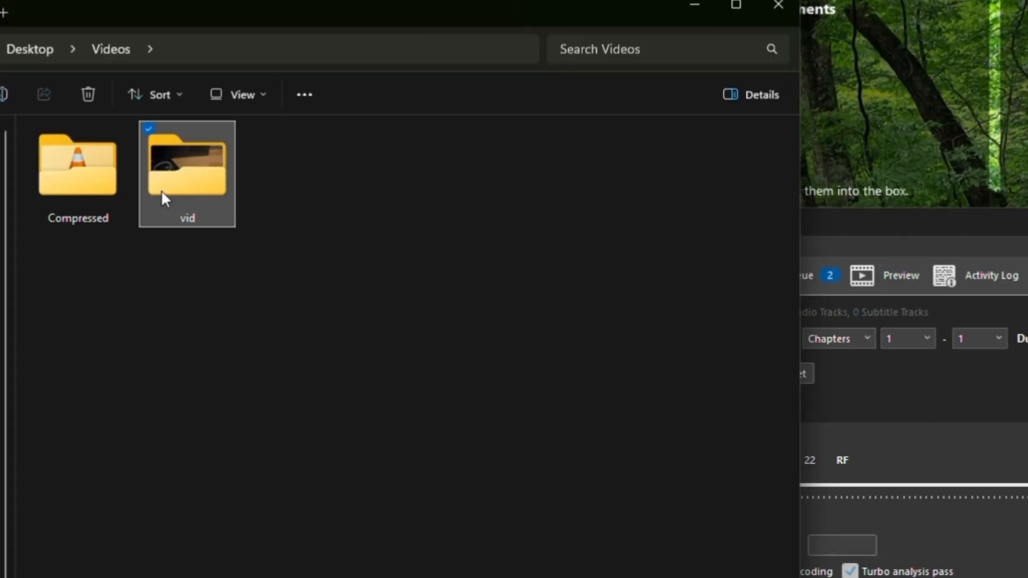
double_click(161, 190)
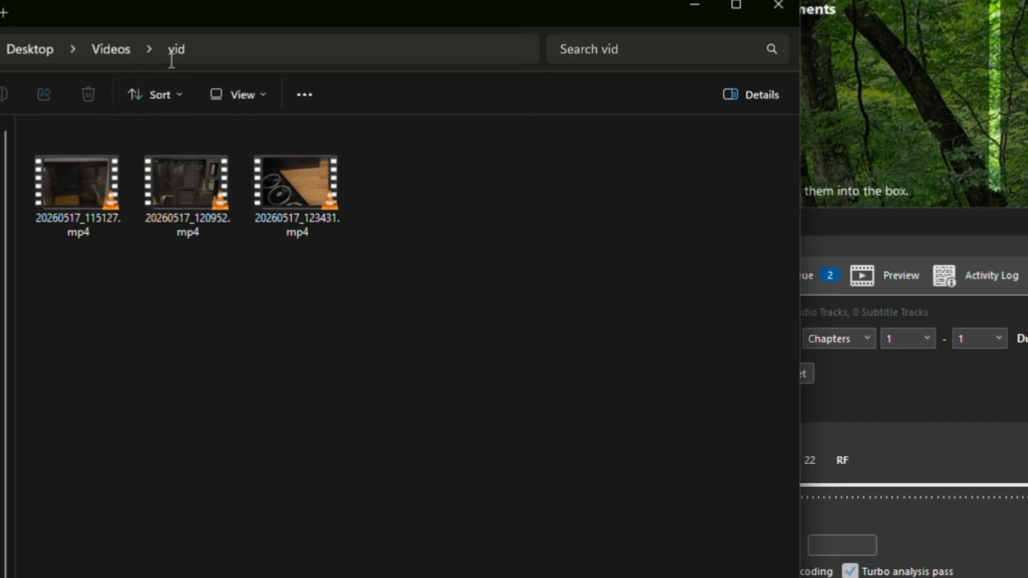
left_click(114, 47)
double_click(88, 175)
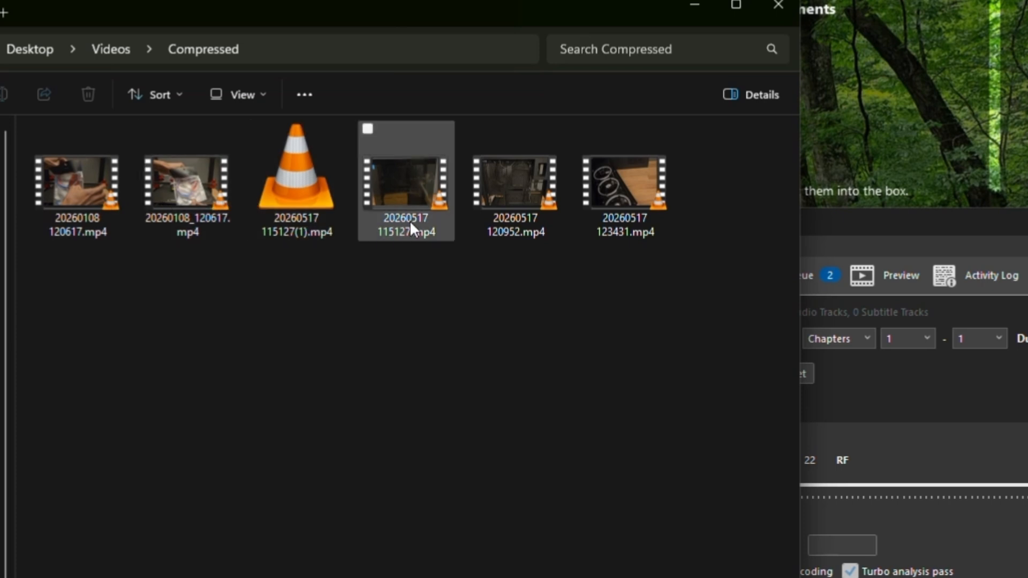
left_click(101, 48)
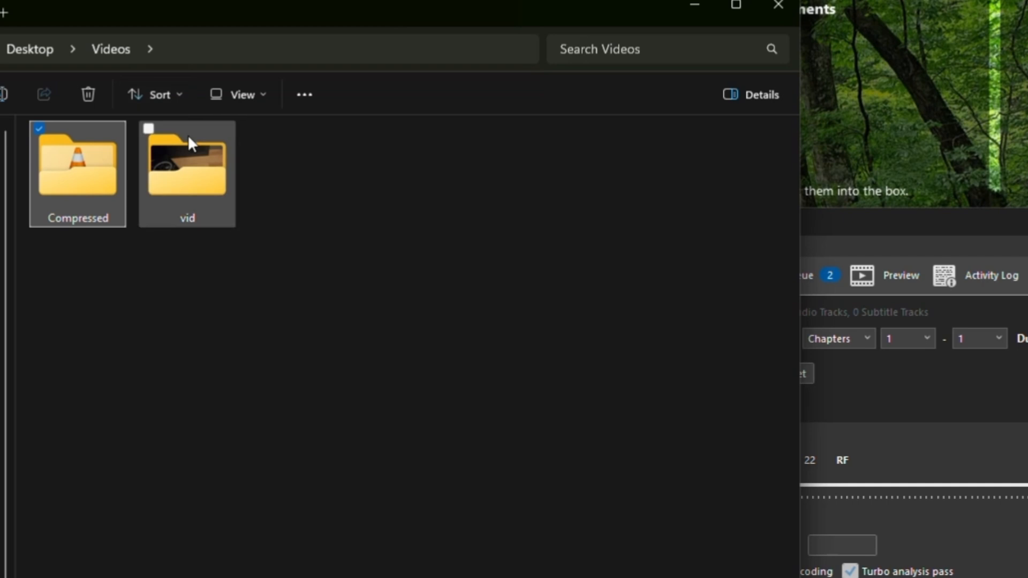
Step: Open the vid folder in a new tab and detach that tab into its own File Explorer window
left_click(184, 168)
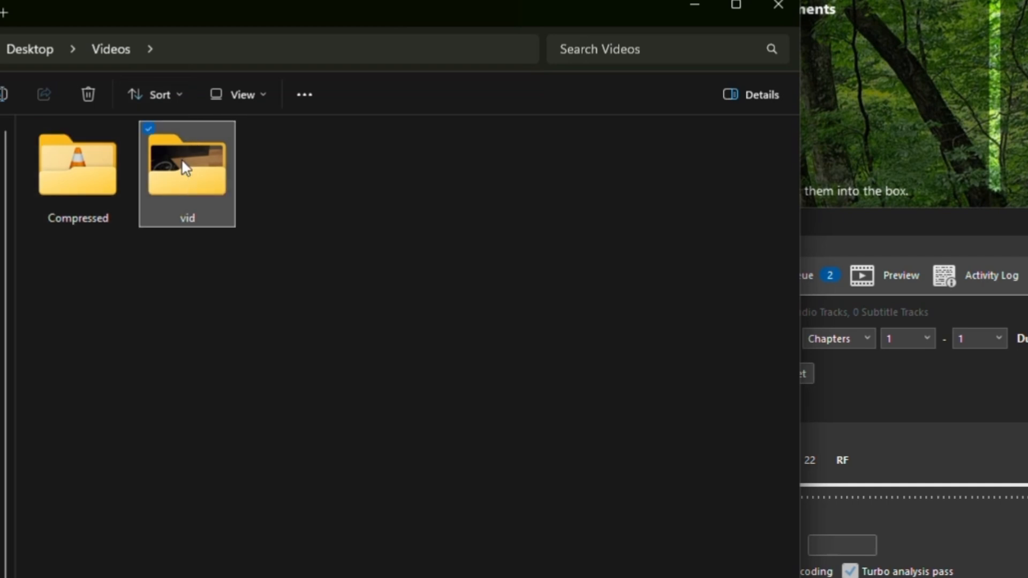
right_click(184, 168)
left_click(255, 256)
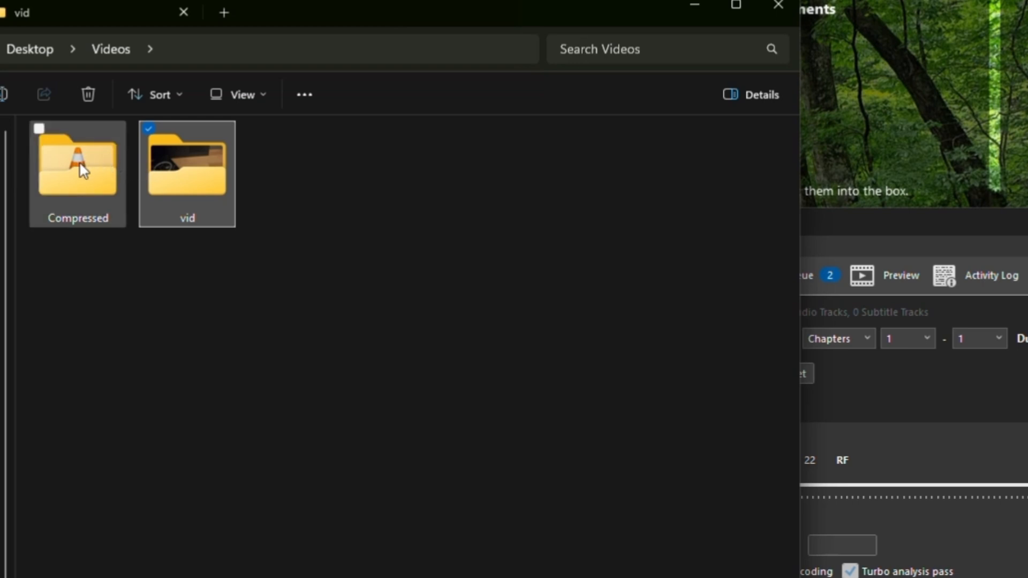
mouse_move(81, 171)
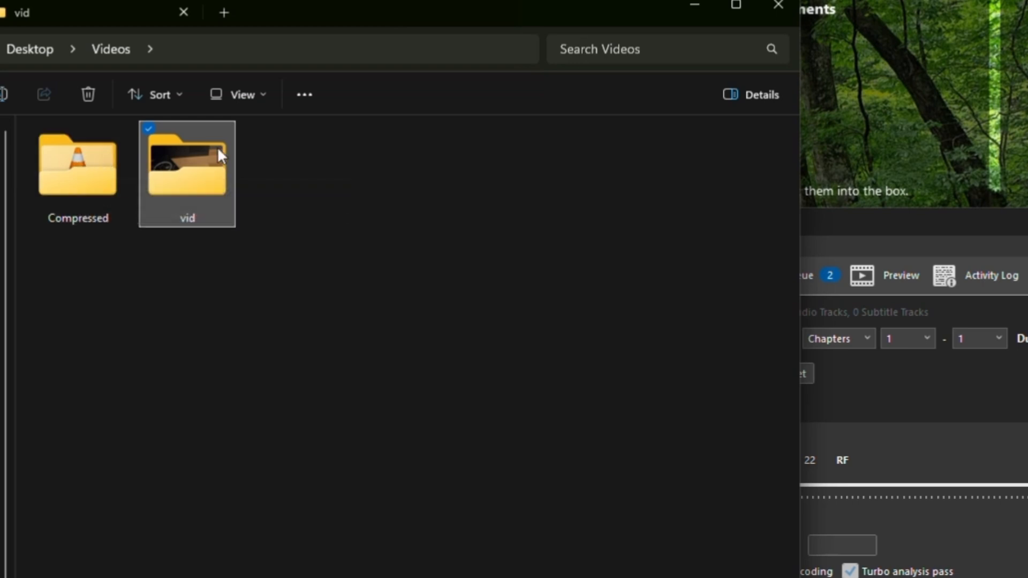
right_click(208, 179)
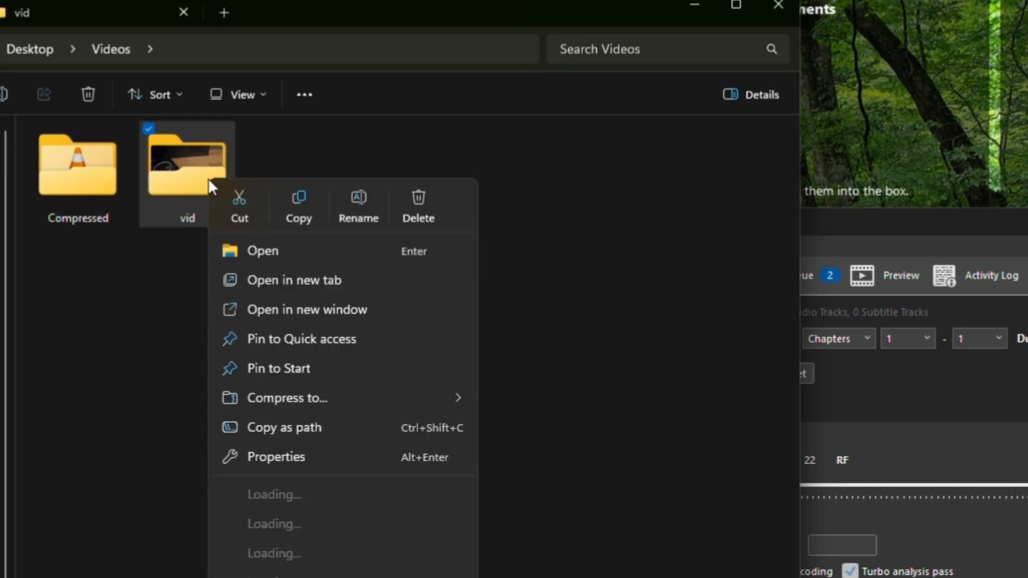
left_click(291, 278)
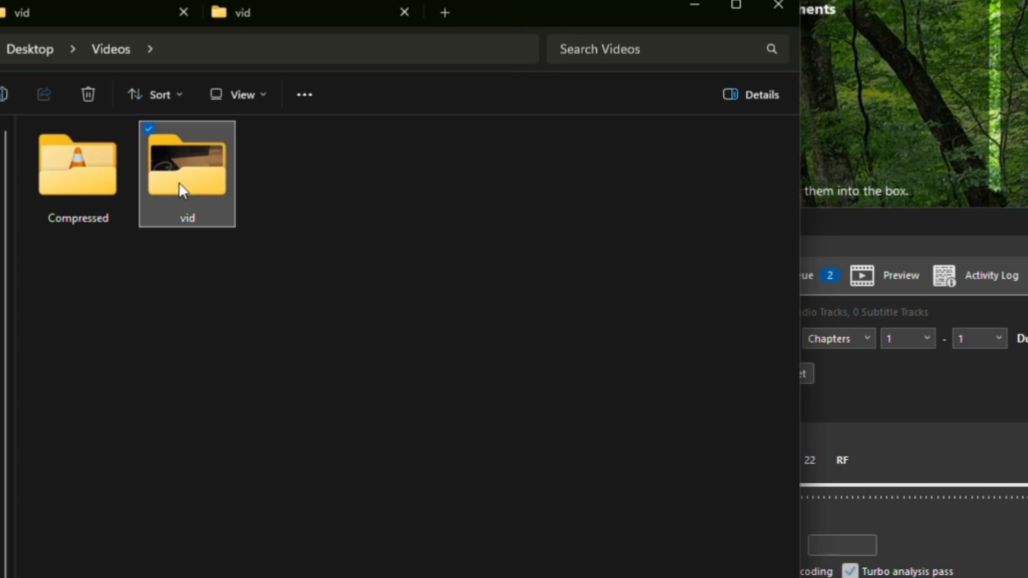
left_click(228, 11)
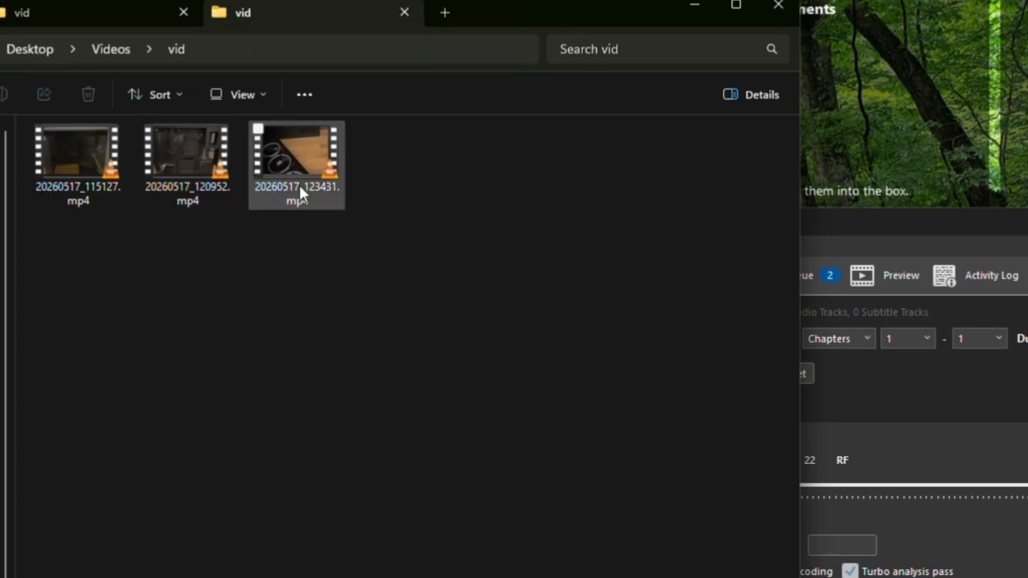
left_click_drag(298, 15, 559, 194)
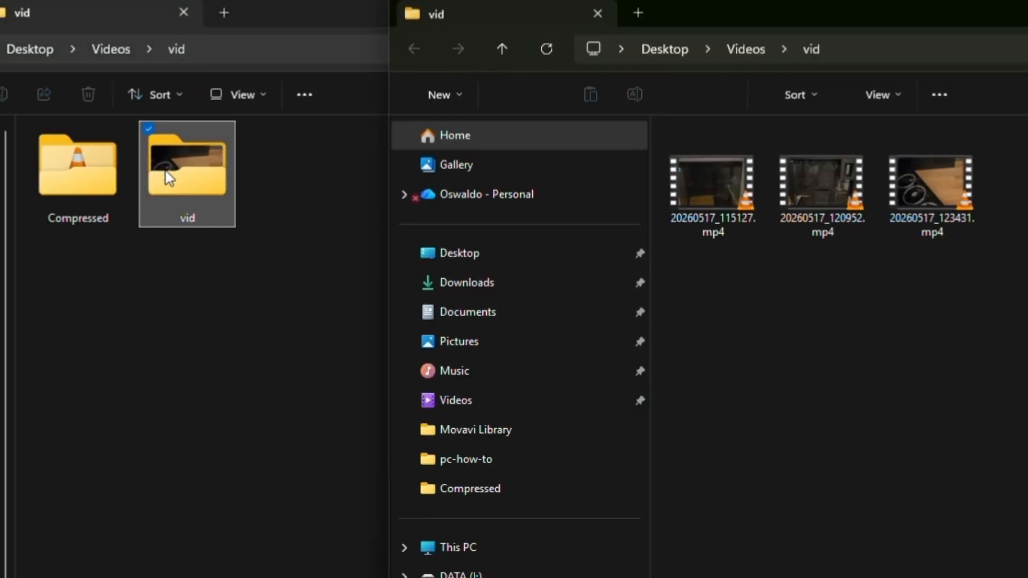
Step: Open the Compressed folder in the first window and compare the size of 20260517 115127.mp4 with its original in the vid folder
left_click(107, 184)
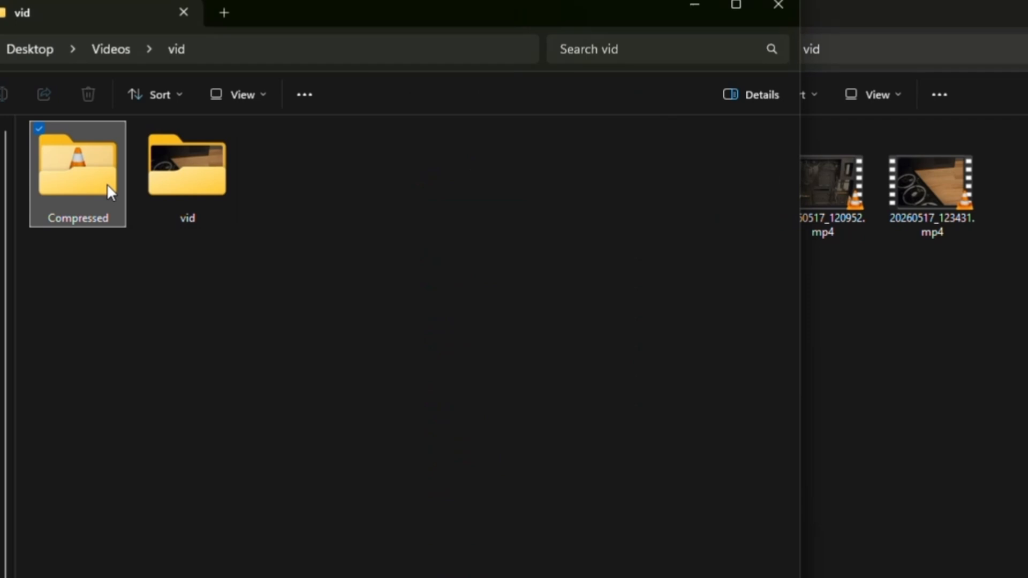
left_click(786, 286)
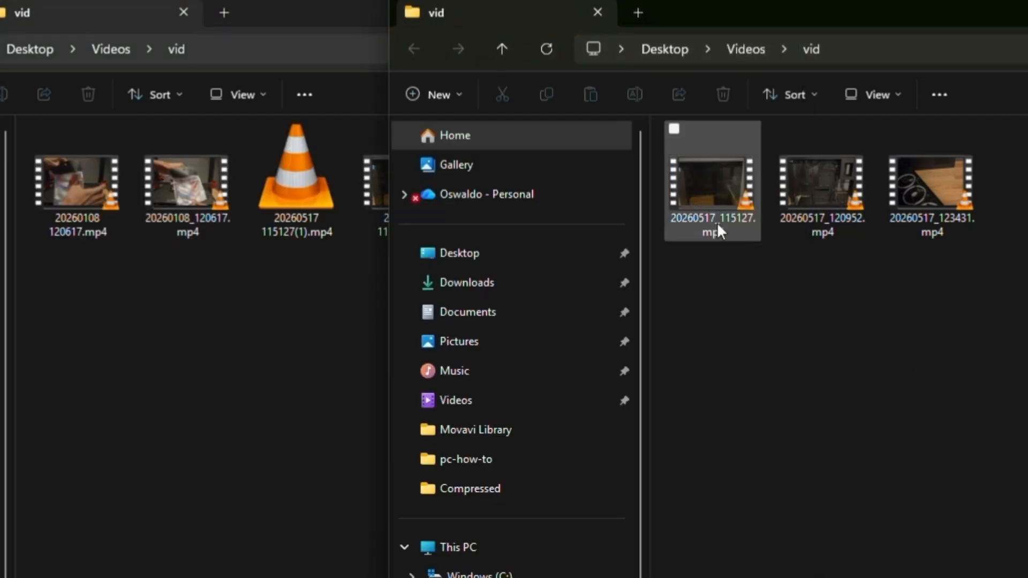
mouse_move(734, 226)
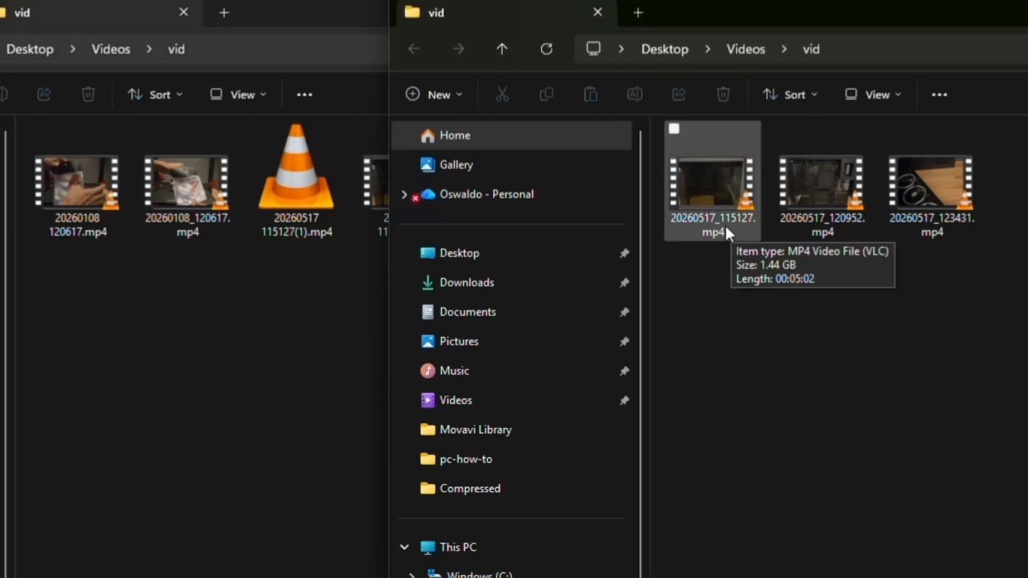
left_click(157, 419)
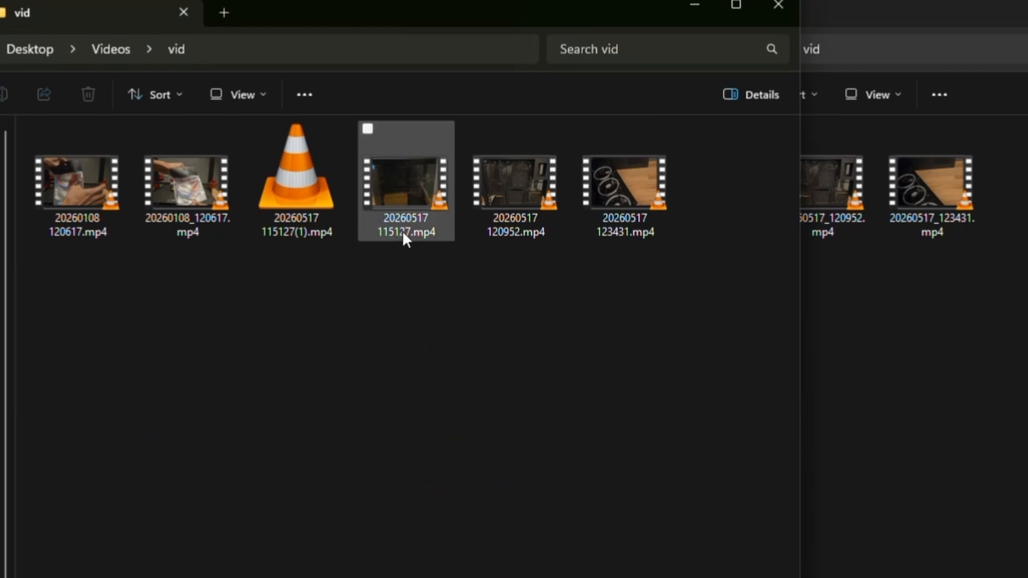
mouse_move(403, 232)
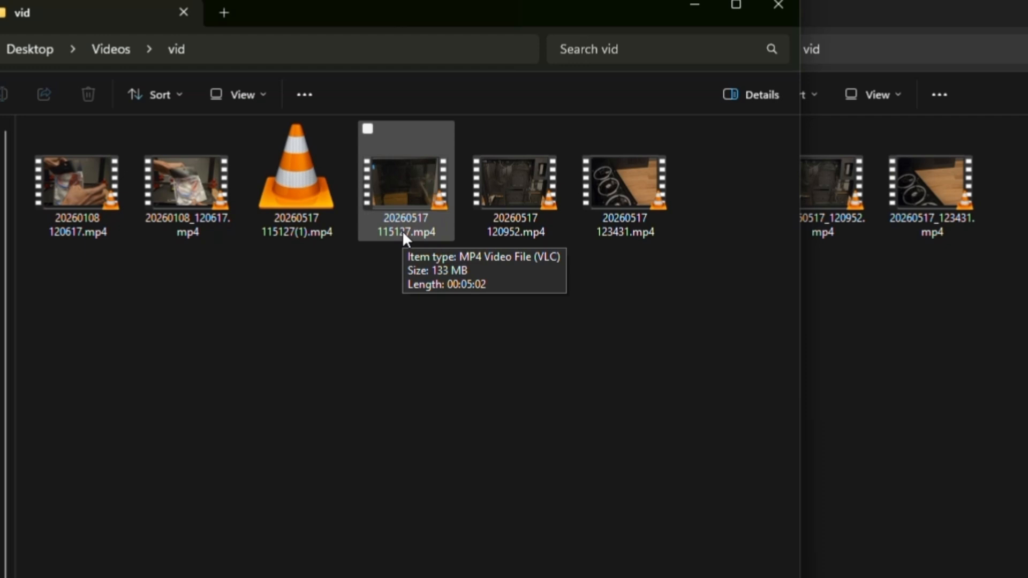
left_click(403, 230)
left_click(898, 306)
left_click(715, 210)
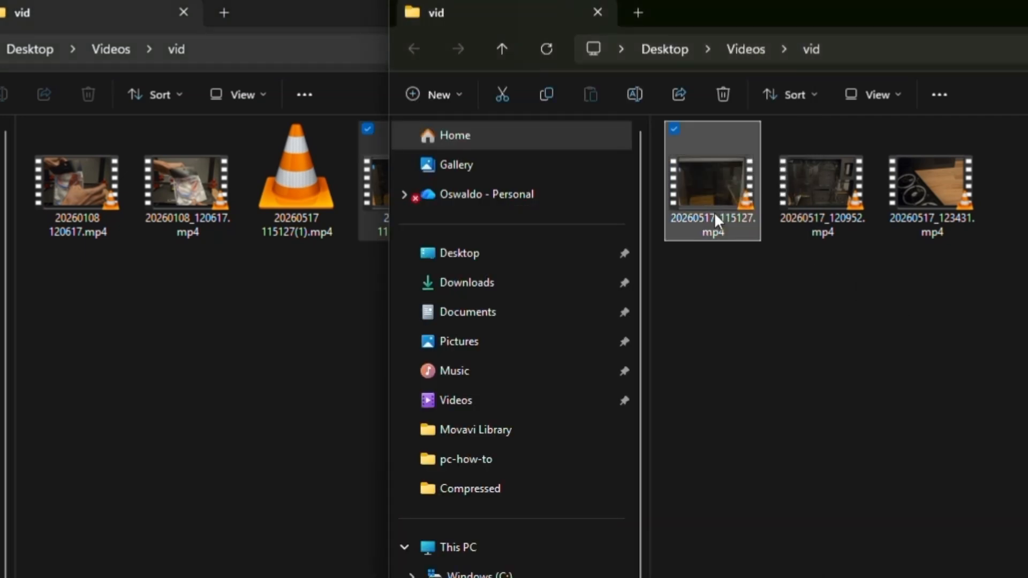
mouse_move(716, 222)
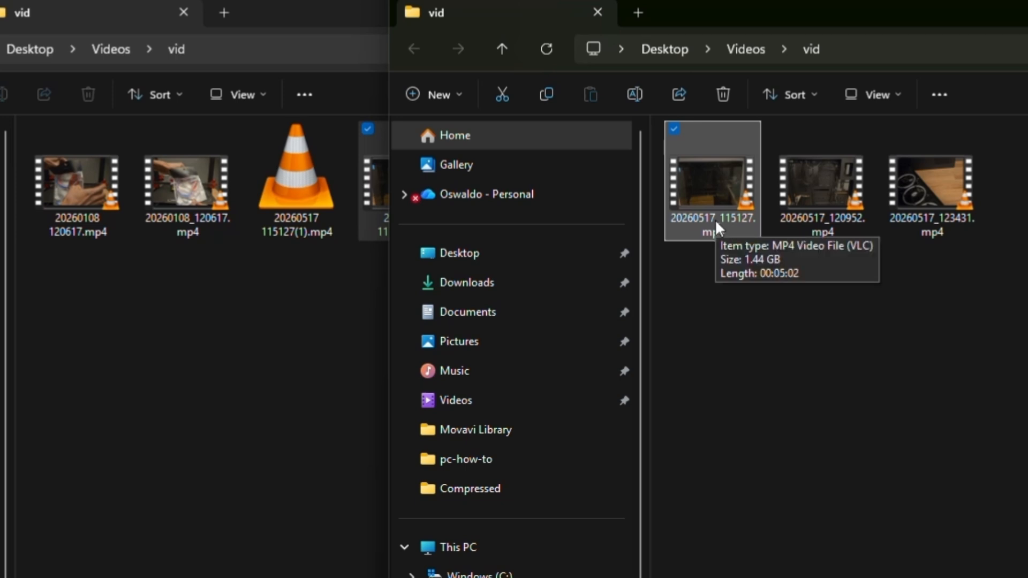
left_click(232, 417)
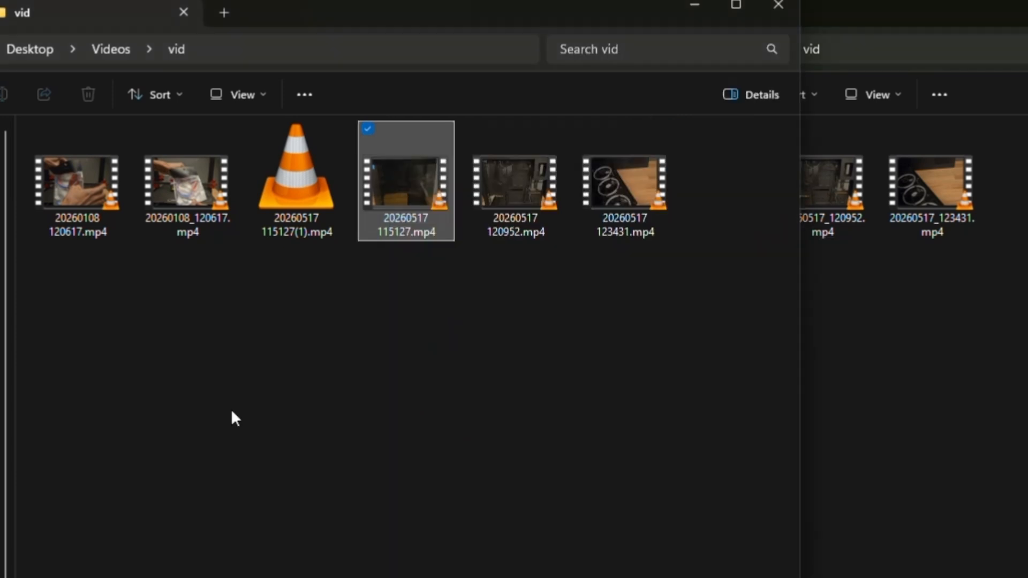
Step: Compare the sizes of 20260517 120952.mp4 and 20260517 123431.mp4 with their originals in the vid folder, and return to HandBrake
left_click(496, 217)
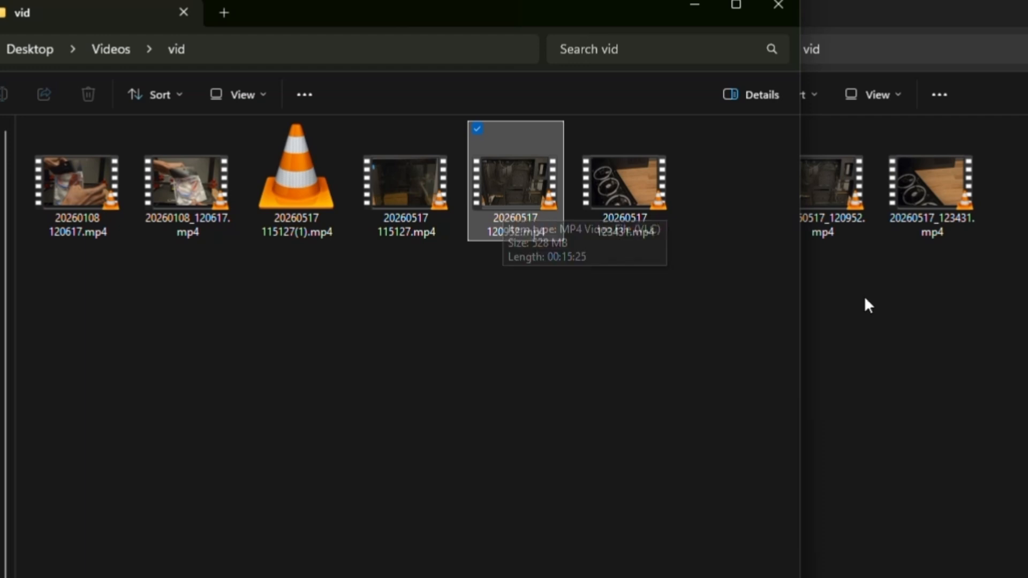
left_click(840, 206)
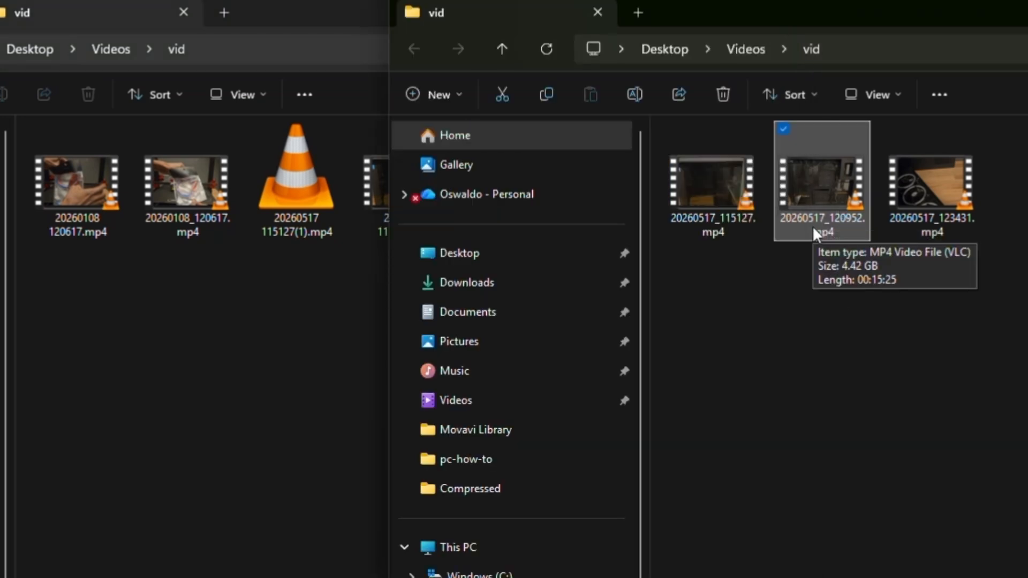
left_click(300, 324)
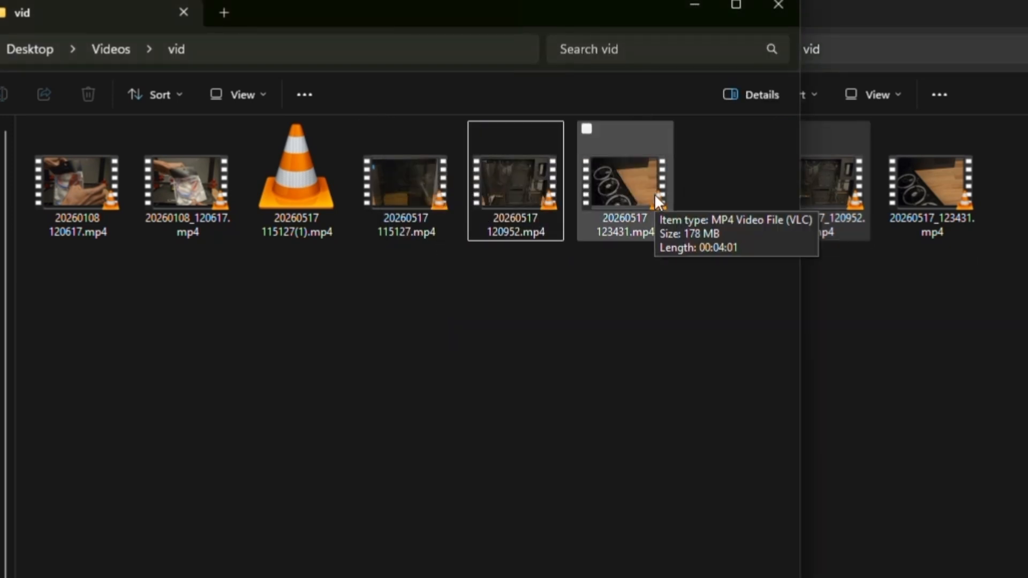
left_click(895, 205)
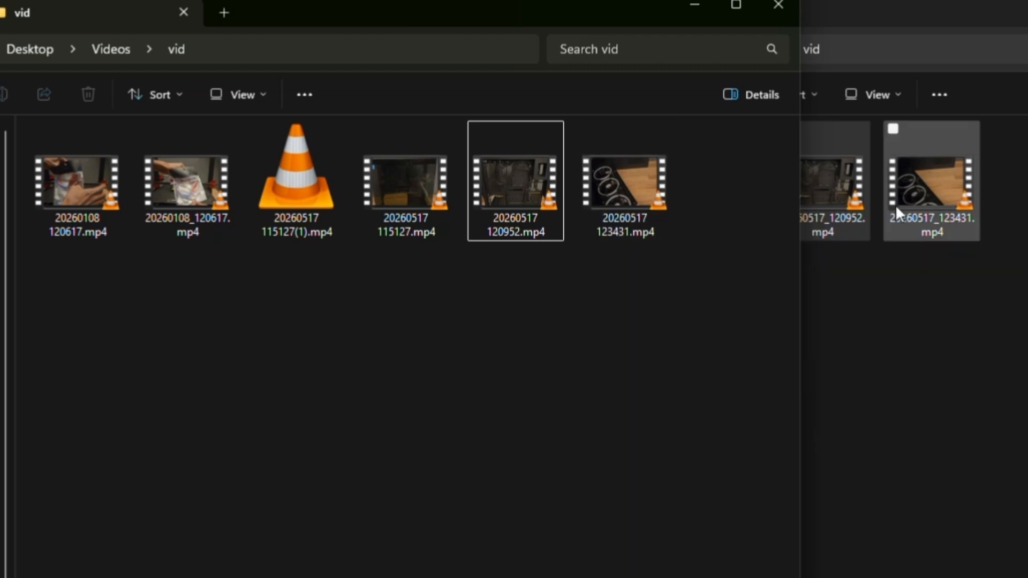
mouse_move(914, 207)
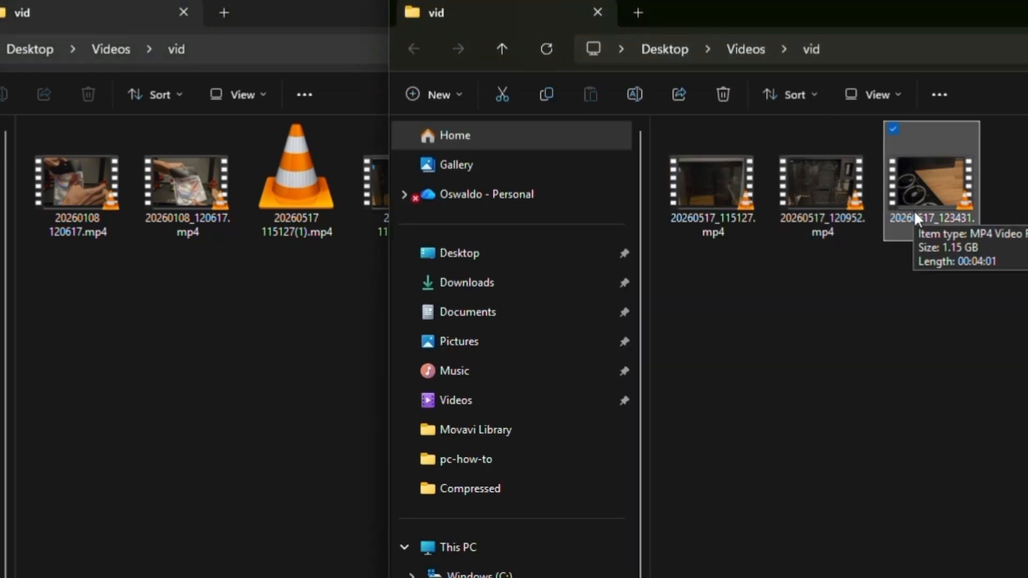
key("alt+Tab")
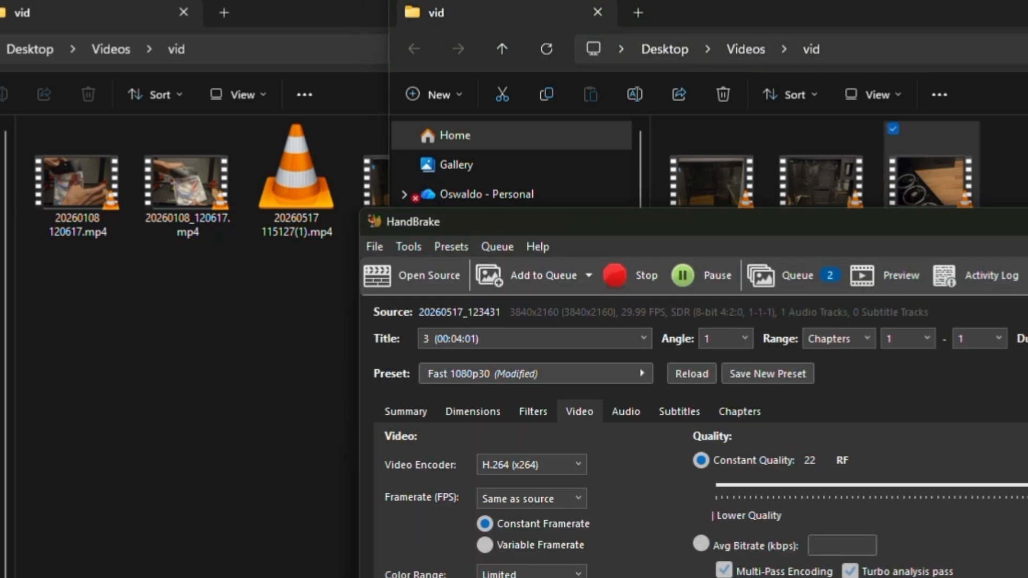